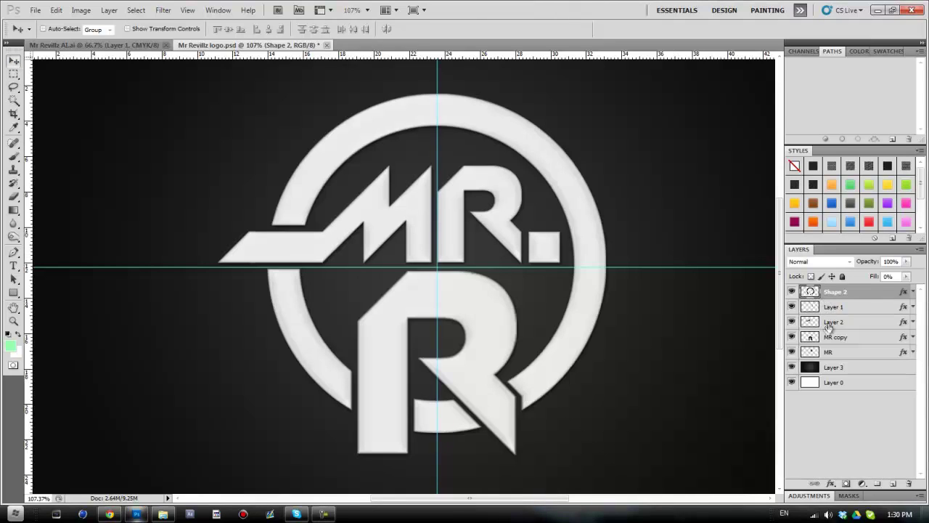
Duplicate the five logo layers, merge the copies into Shape 2 copy, and hide the originals.
shift+click(831, 354)
key(ctrl+j)
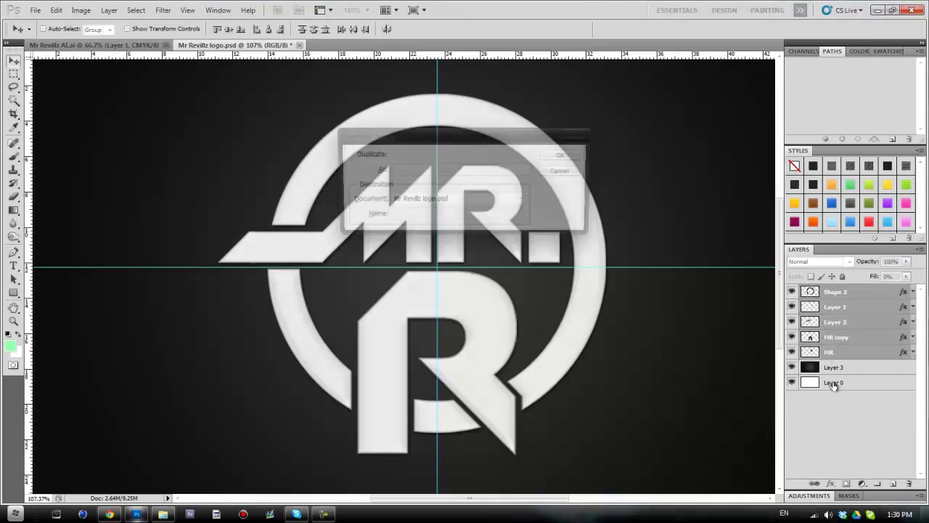
key(ctrl+e)
drag(791, 307, 791, 371)
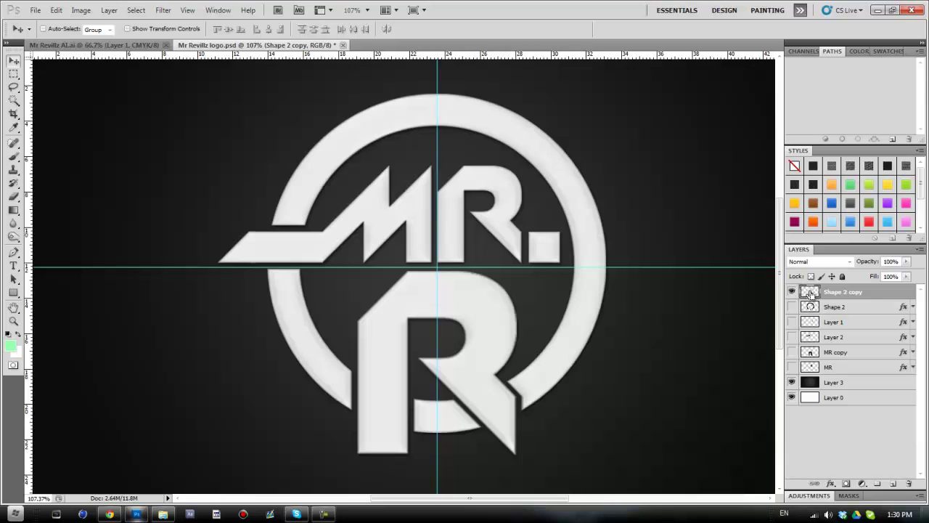
Load the Shape 2 copy outline as a selection and make a work path from it in the Paths panel.
ctrl+click(810, 292)
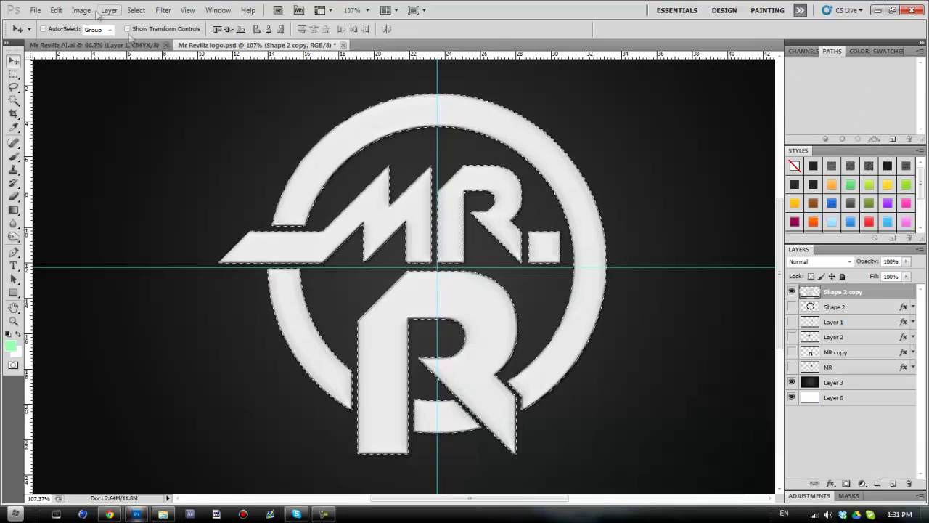
click(218, 11)
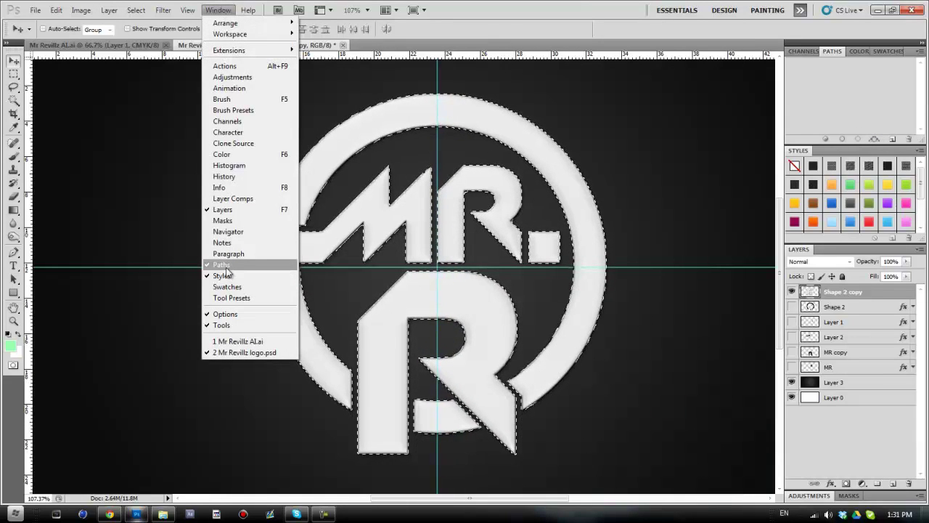
click(878, 119)
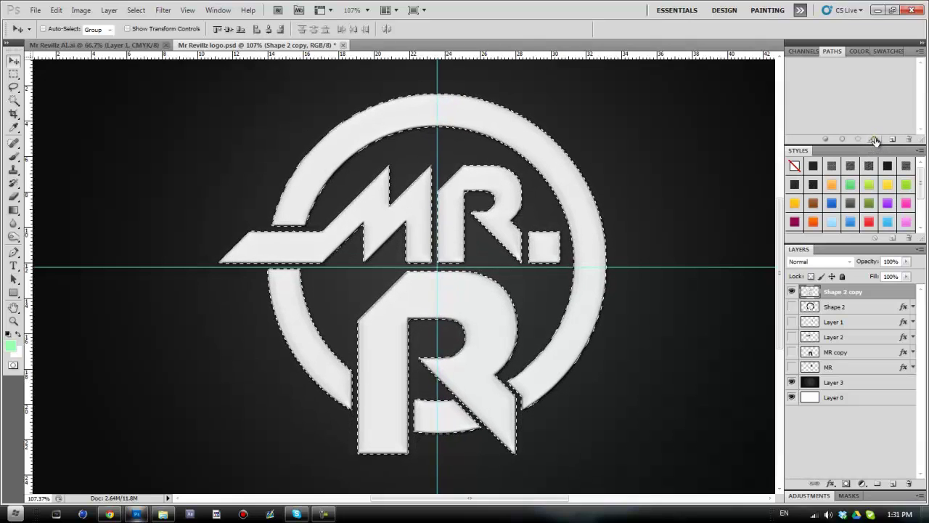
click(875, 139)
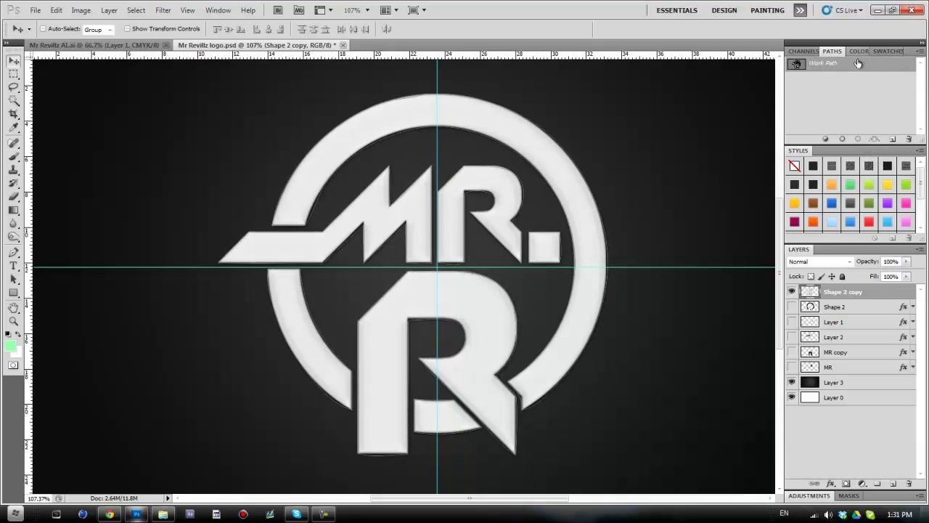
click(35, 10)
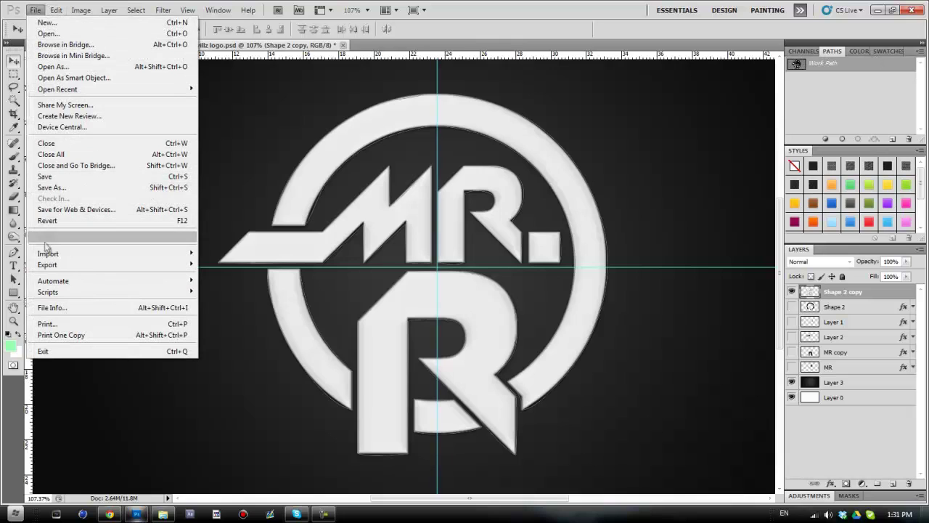
Export the Work Path via Paths to Illustrator as 'Mr Revillz AI.ai'.
mouse_move(55, 266)
click(230, 273)
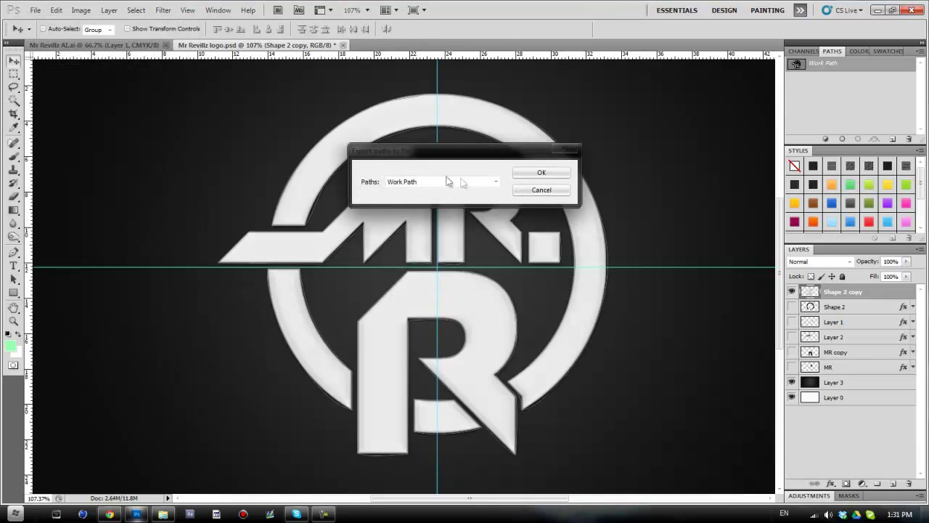
click(541, 172)
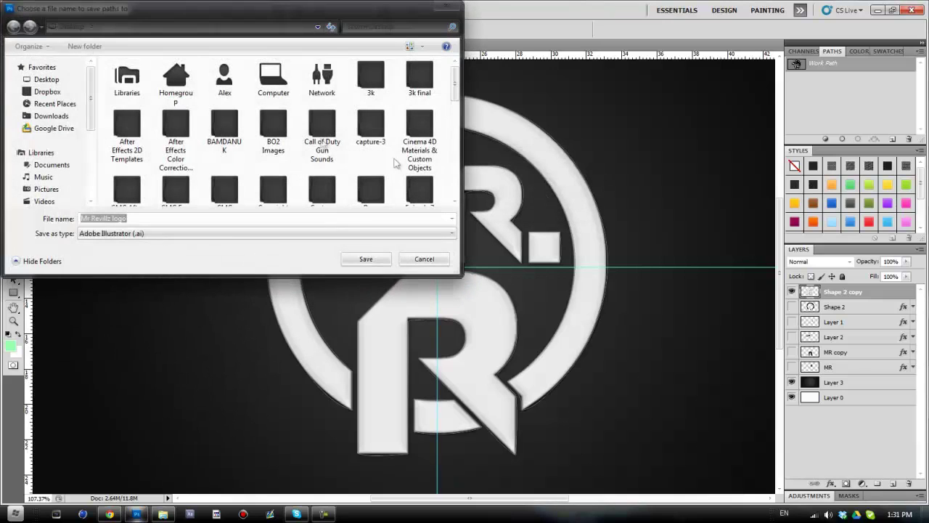
click(197, 217)
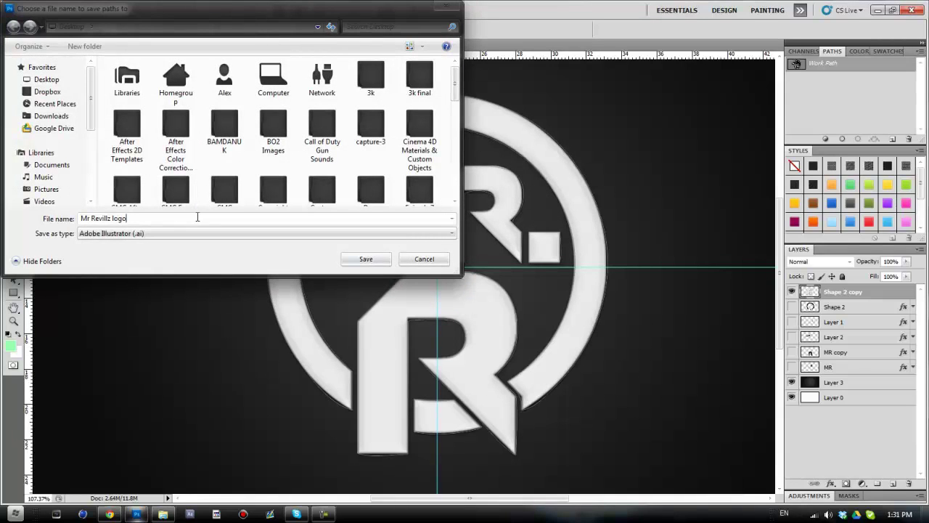
key(BackSpace)
key(BackSpace)
key(BackSpace)
key(BackSpace)
key(BackSpace)
text(AI)
key(Return)
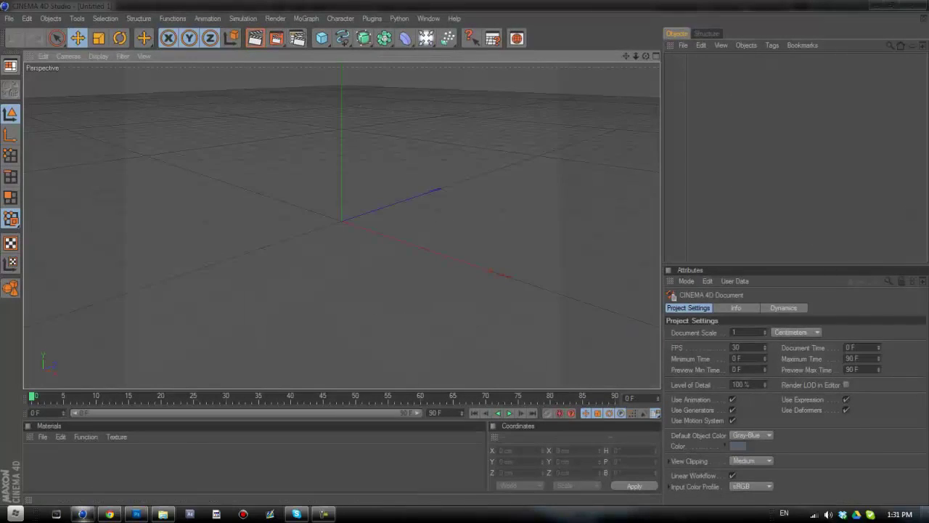
Import Mr Revillz AI.ai into Cinema 4D by dropping it from the desktop and confirming.
key(super+d)
drag(22, 424, 264, 274)
click(221, 340)
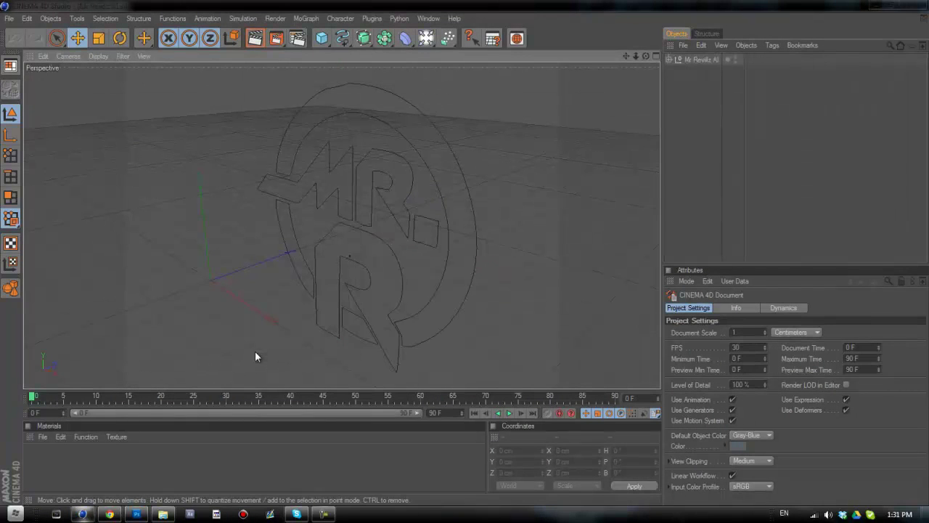
Frame the imported logo and choose Extrude NURBS from the NURBS generators.
mouse_move(467, 257)
mouse_down()
mouse_move(455, 254)
mouse_move(467, 256)
mouse_up()
scroll(467, 251, up, 5)
drag(626, 55, 464, 251)
scroll(465, 253, down, 3)
drag(363, 38, 469, 52)
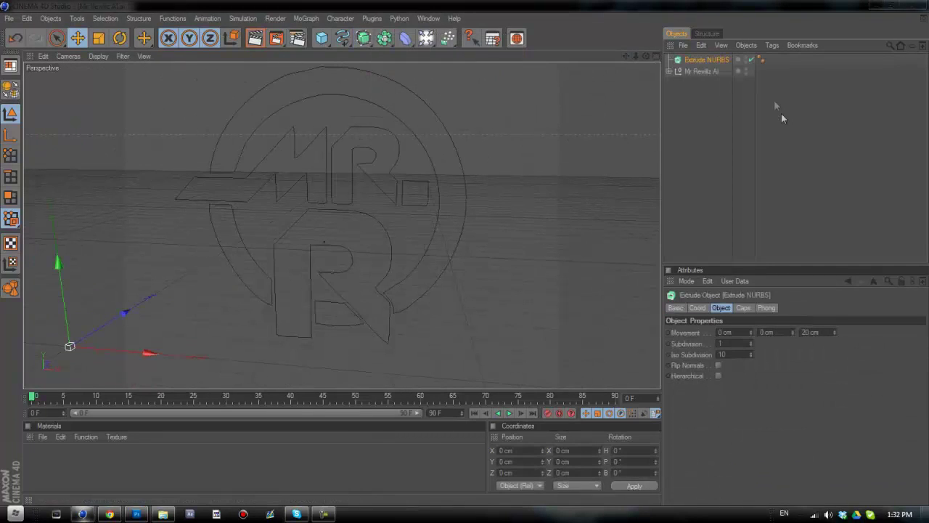
Add an Extrude NURBS object and paste six more copies of it.
click(669, 72)
click(698, 82)
shift+click(701, 145)
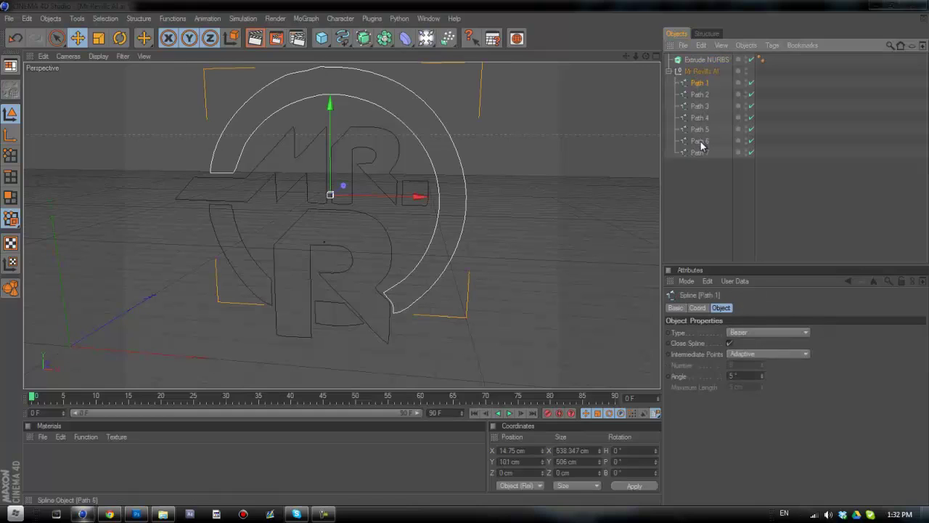
click(699, 61)
key(ctrl+v)
key(ctrl+v)
key(ctrl+v)
key(ctrl+v)
key(ctrl+v)
key(ctrl+v)
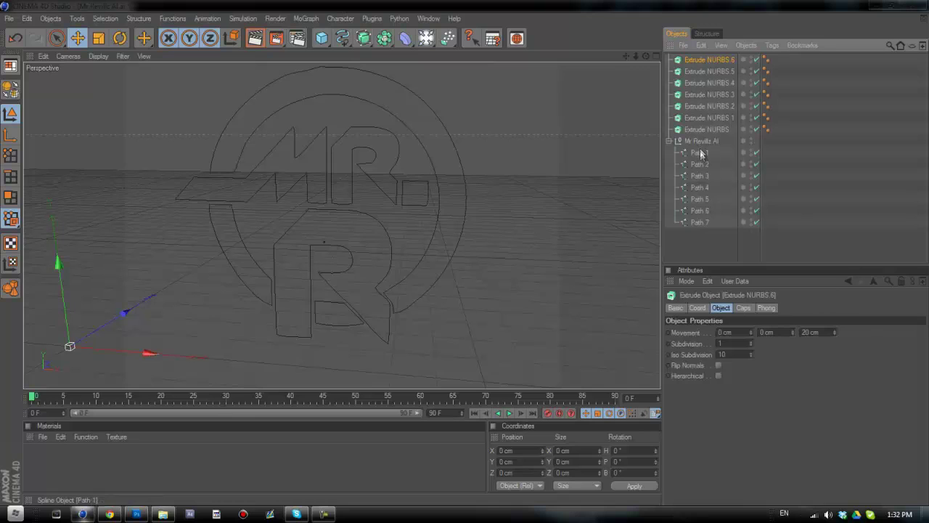
Nest Paths 1 through 5 inside their own Extrude NURBS objects.
drag(701, 131, 700, 131)
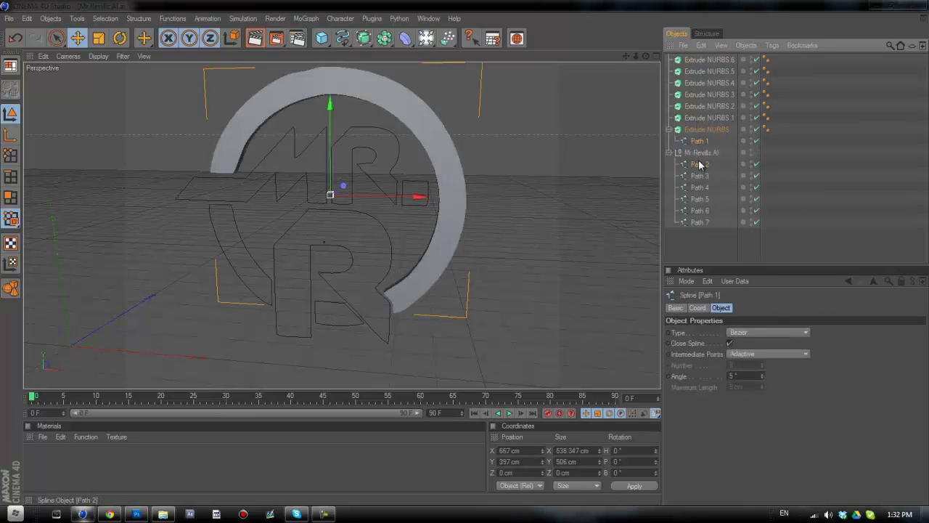
drag(700, 176, 698, 118)
drag(700, 176, 703, 94)
click(698, 189)
drag(699, 199, 693, 81)
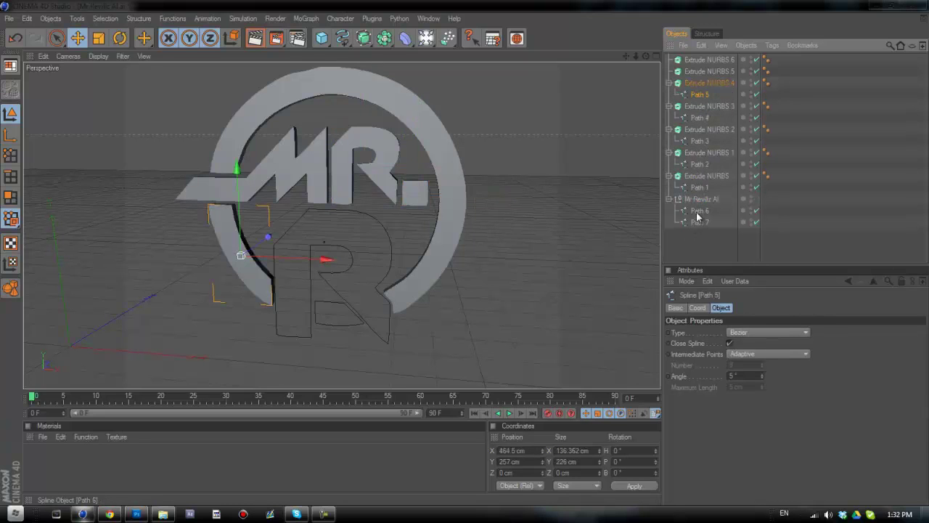
drag(699, 212, 701, 58)
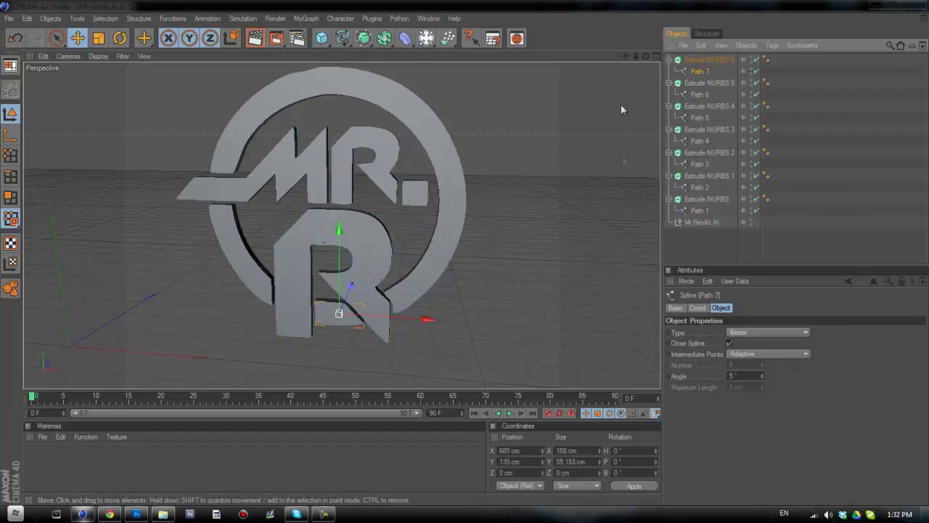
Collapse Extrude NURBS 1 through 6 to tidy the Object Manager list.
click(699, 62)
shift+click(701, 201)
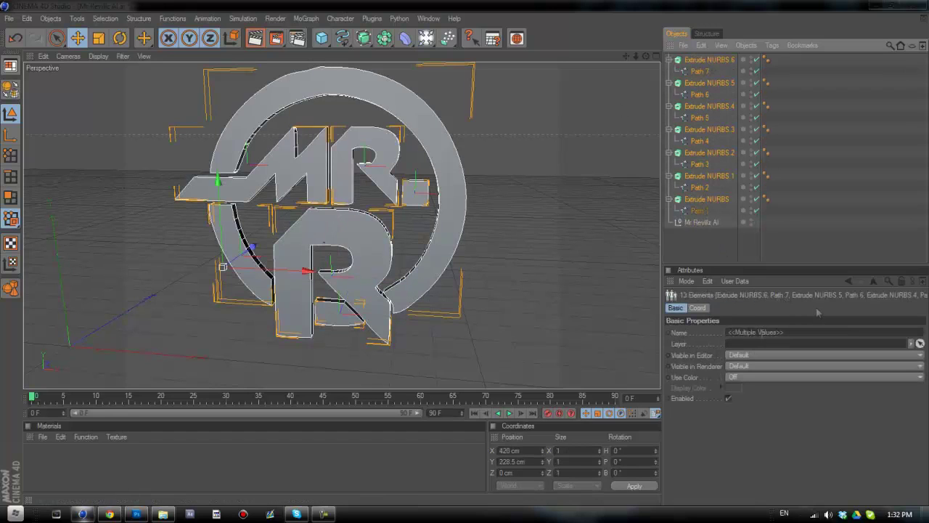
click(708, 199)
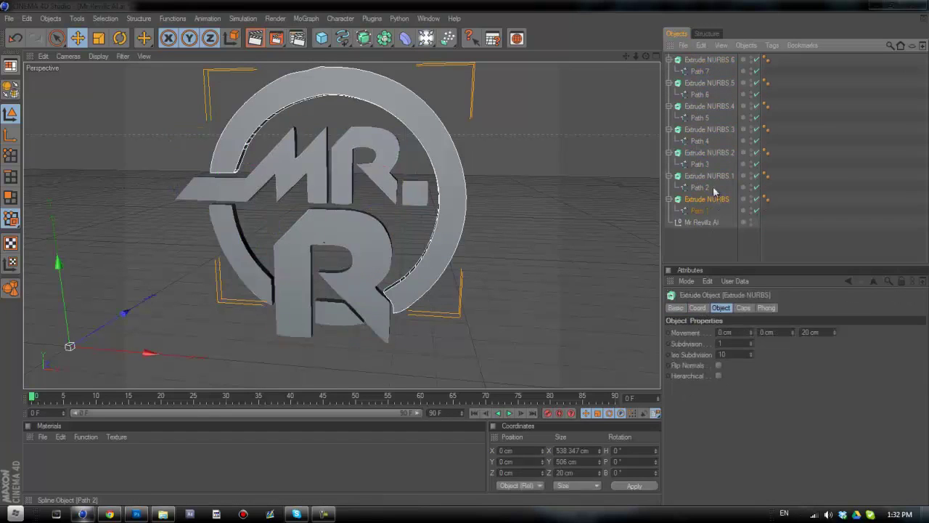
click(668, 177)
click(668, 154)
click(669, 130)
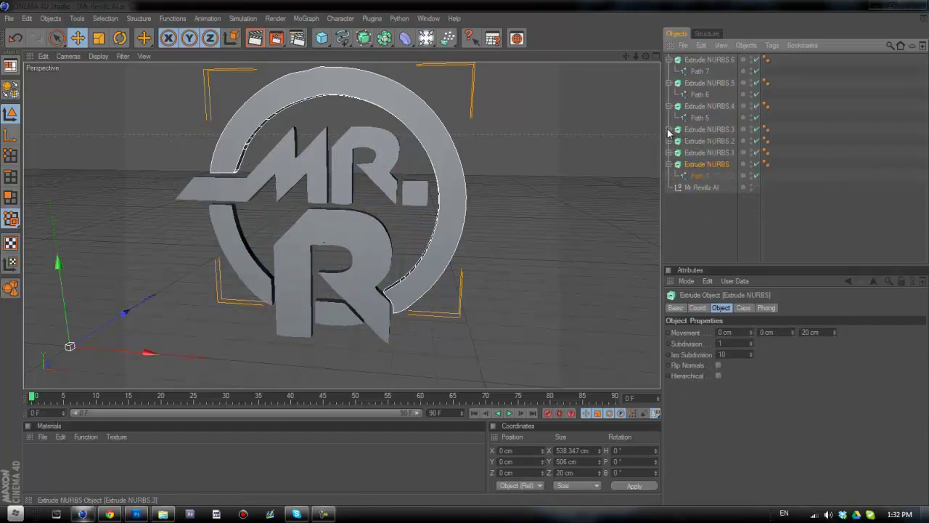
click(668, 107)
click(668, 83)
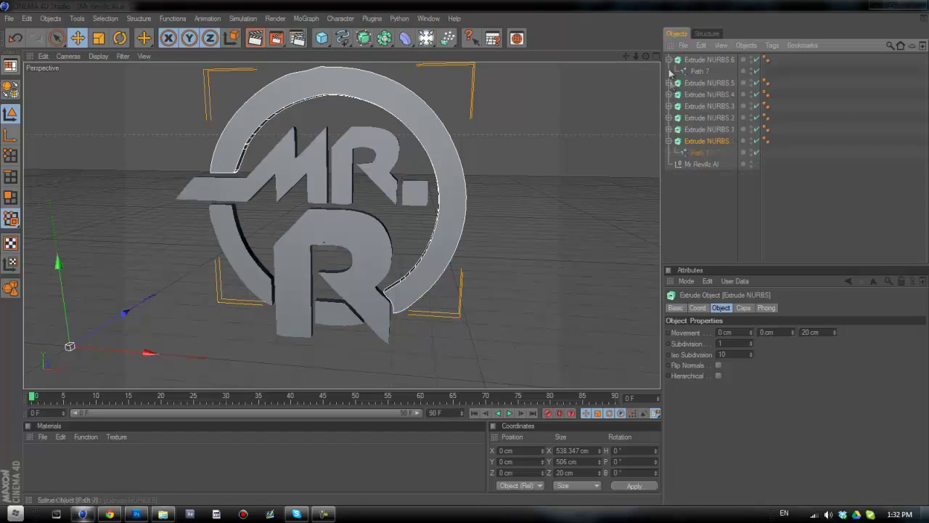
click(669, 60)
Select all seven Extrude NURBS objects and set their Movement Z depth to 202 cm.
click(695, 61)
shift+click(709, 129)
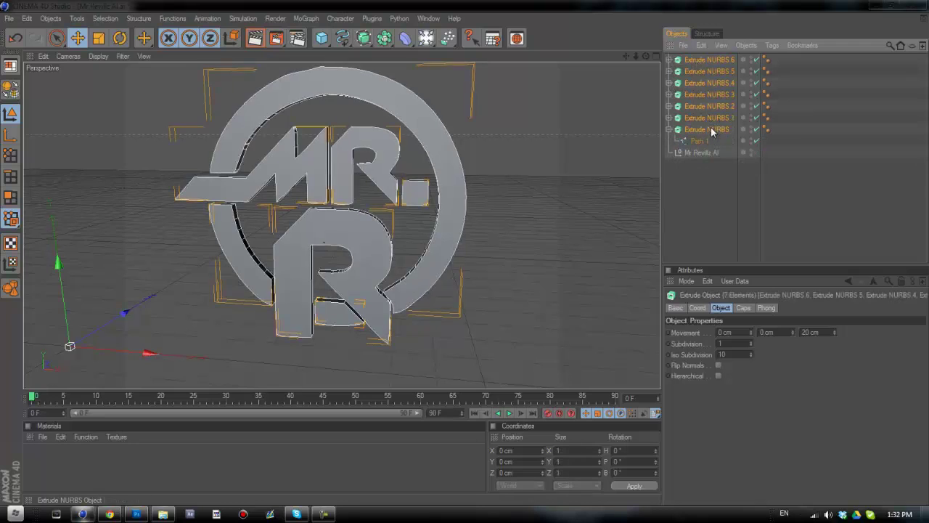
drag(833, 332, 828, 312)
drag(646, 56, 462, 252)
Render the extruded logo preview, then delete all the Extrude NURBS objects.
key(ctrl+r)
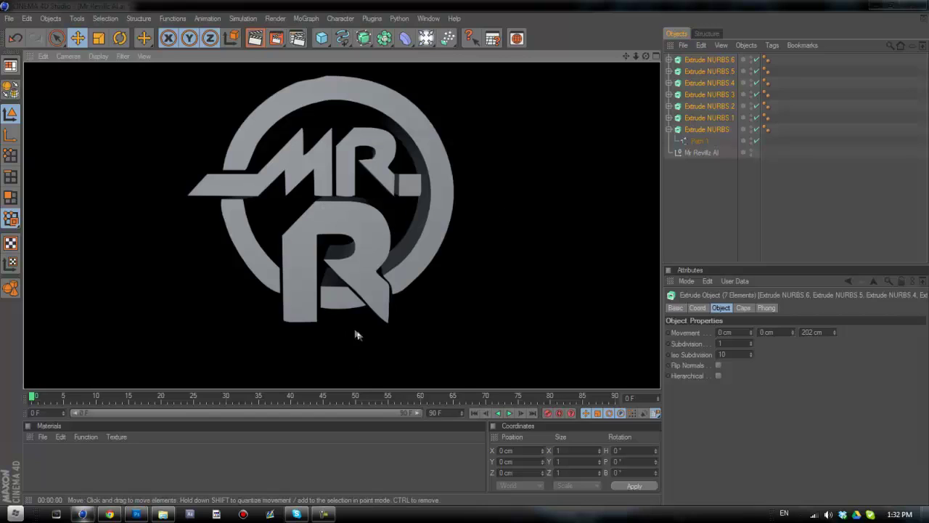
click(721, 182)
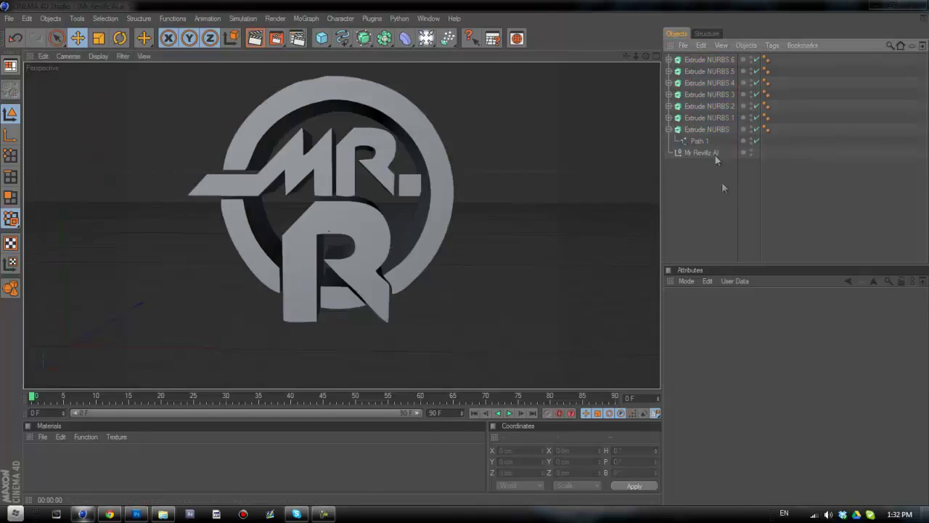
click(701, 129)
shift+click(693, 61)
key(Delete)
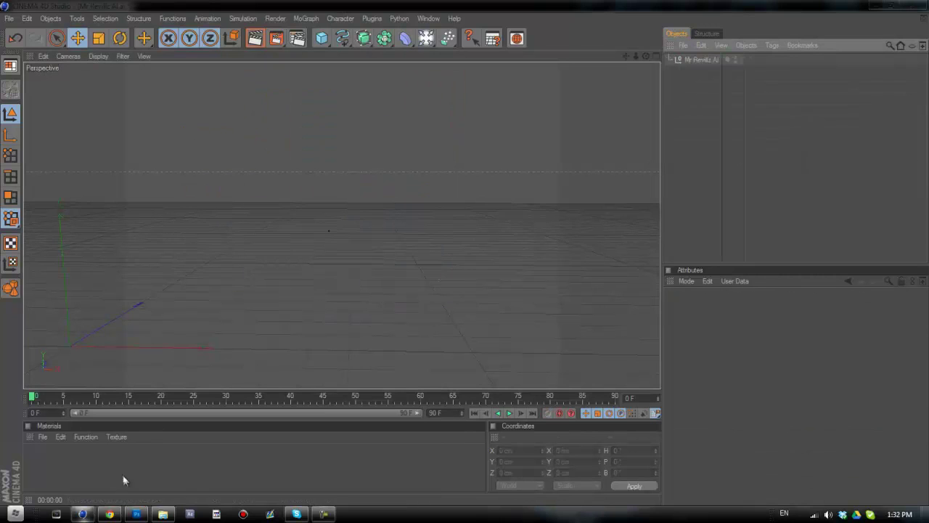
Back in Photoshop, pick the Pen Tool and delete the existing Work Path.
click(137, 514)
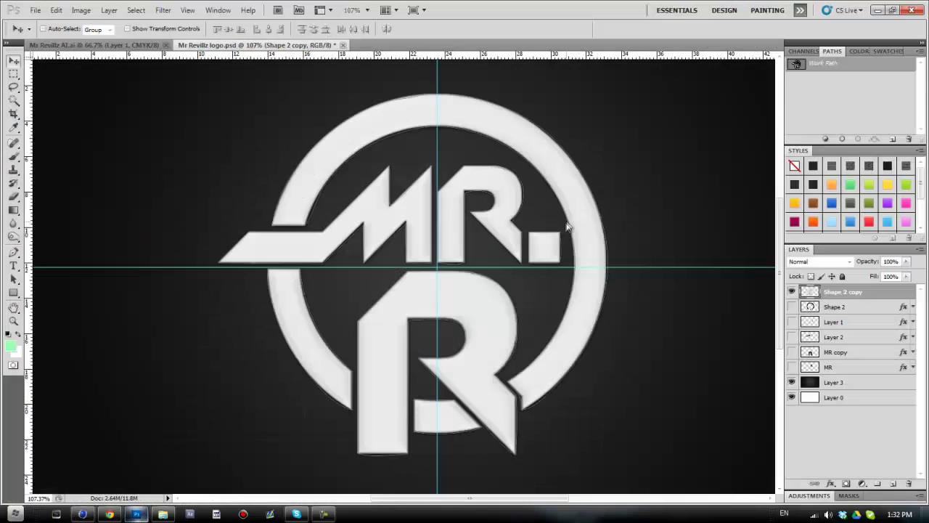
click(13, 252)
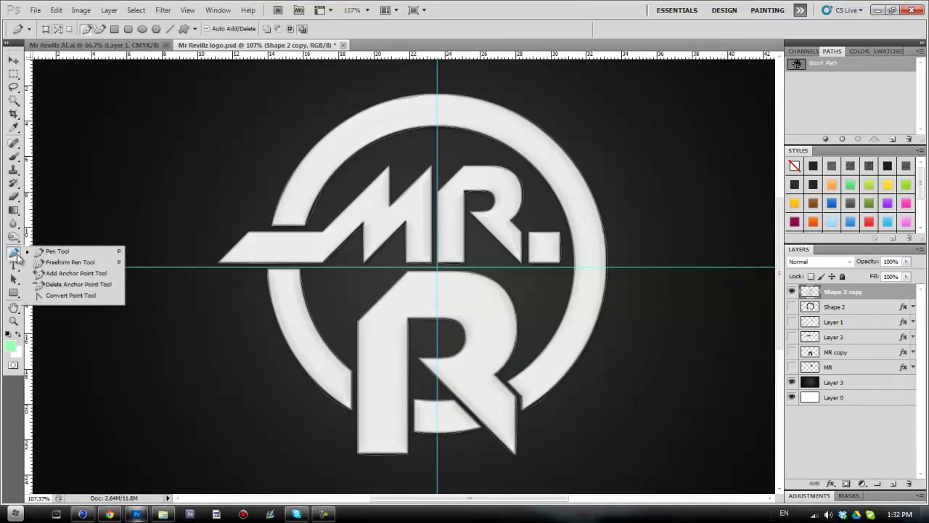
click(41, 254)
right_click(407, 183)
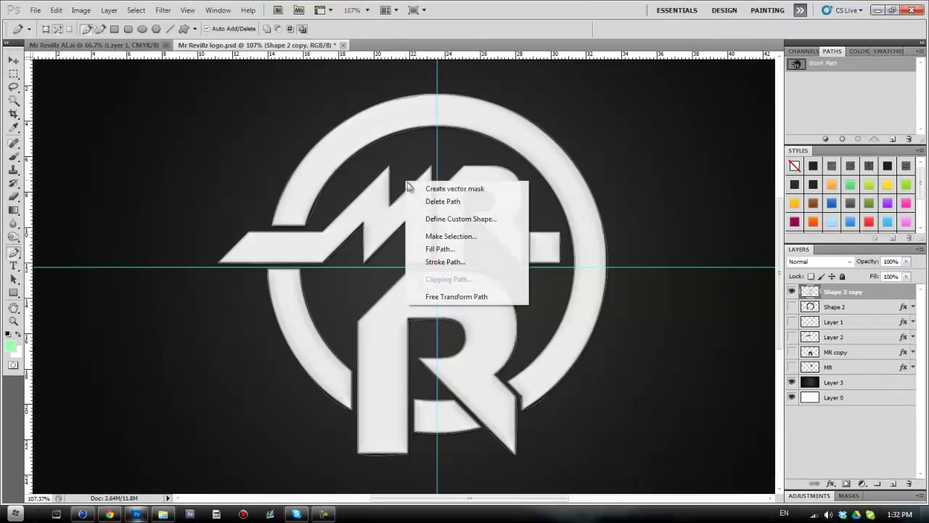
click(426, 202)
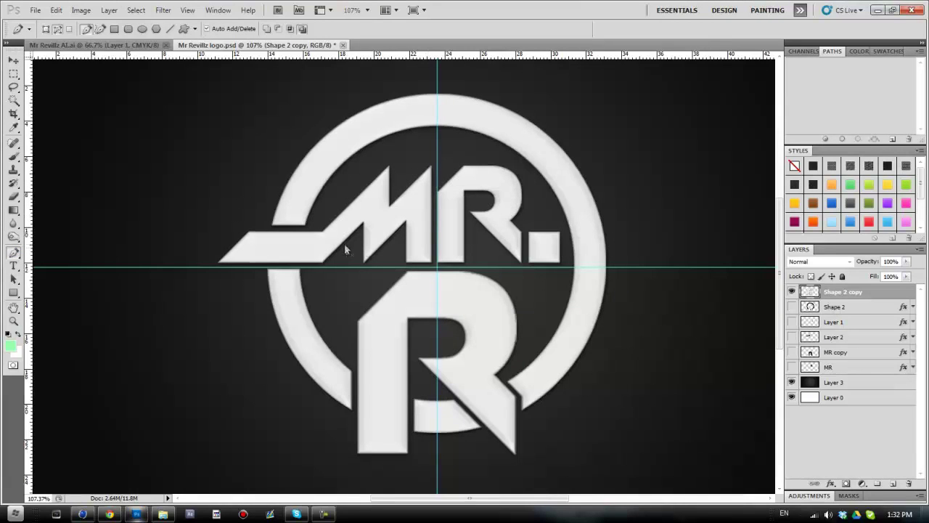
scroll(391, 155, right, 2)
scroll(392, 155, right, 1)
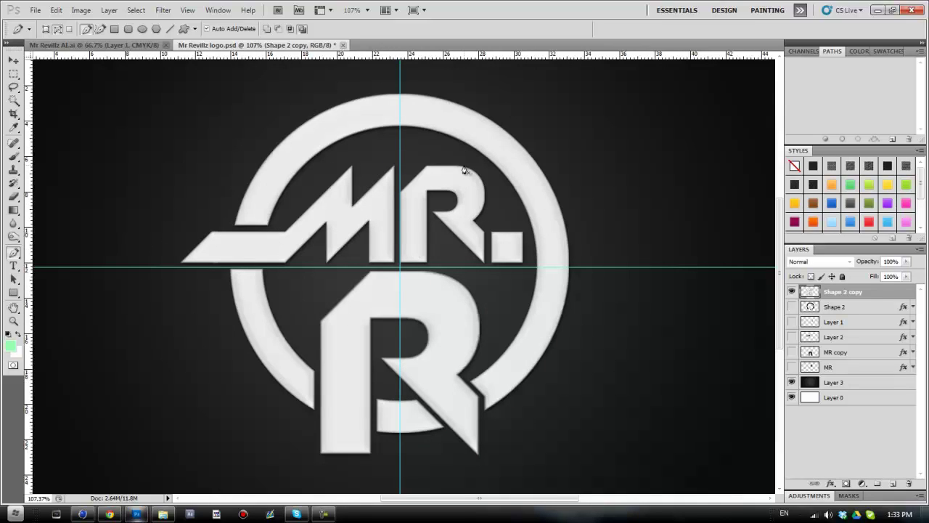
Start the pen path and trace the logo's ring with smooth curved anchors.
click(233, 230)
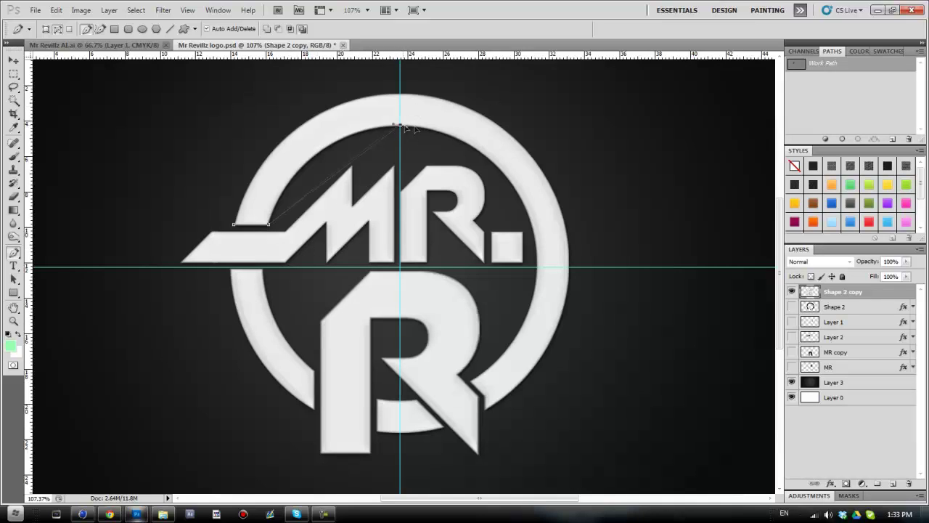
drag(400, 125, 518, 122)
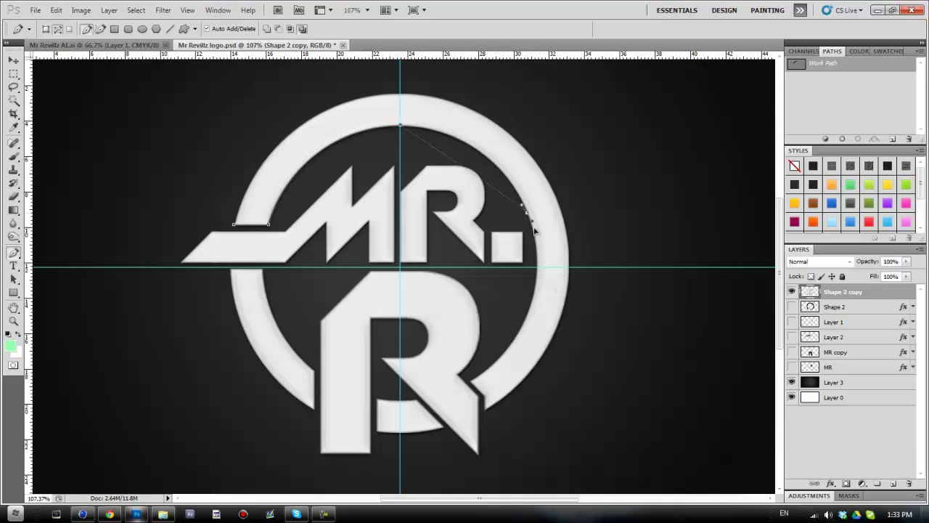
click(510, 346)
click(470, 381)
click(485, 396)
drag(568, 238, 557, 121)
drag(435, 97, 321, 107)
drag(294, 131, 268, 150)
scroll(305, 125, up, 2)
Continue the path with anchors along the left bar's top edge.
click(233, 223)
click(211, 233)
click(287, 233)
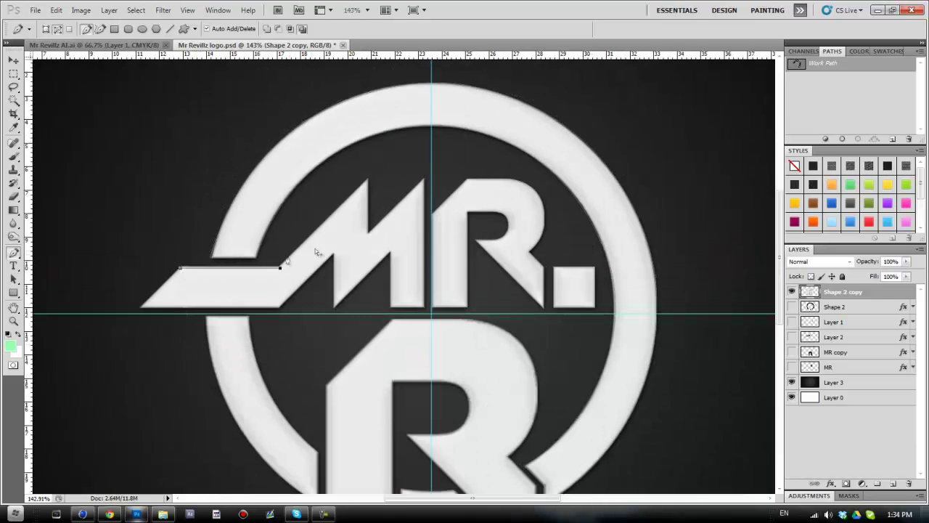
scroll(315, 252, up, 2)
scroll(637, 312, up, 3)
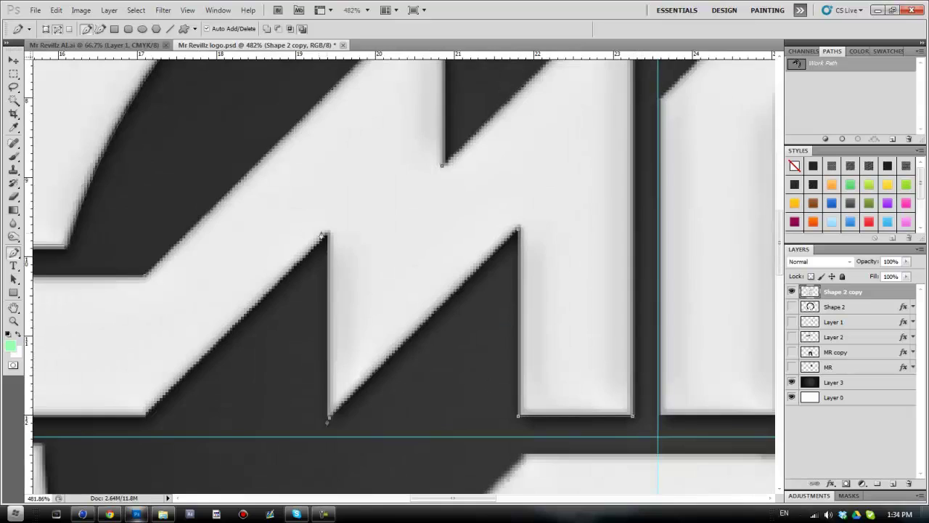
scroll(157, 396, down, 2)
scroll(545, 205, up, 1)
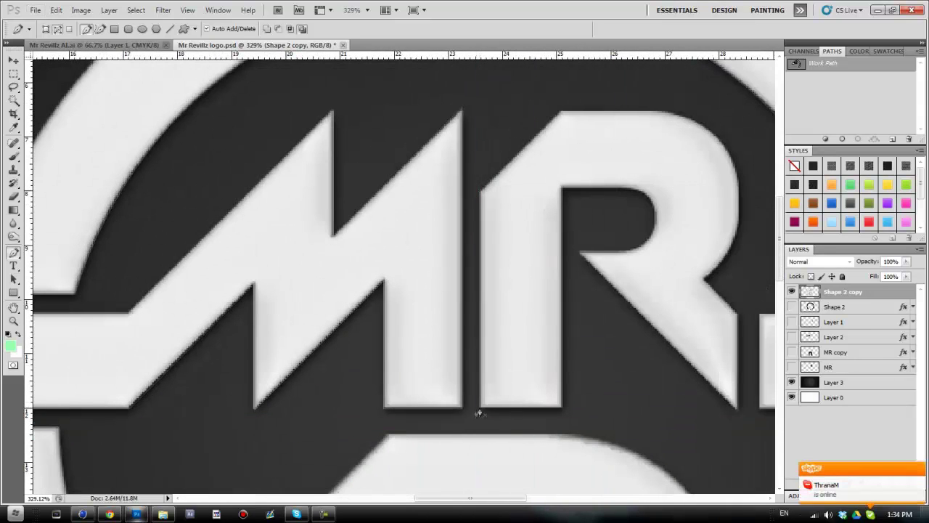
Trace the R's stem, curved bowl, leg and rounded top with anchors.
click(563, 407)
click(563, 186)
click(618, 186)
drag(655, 218, 656, 253)
click(626, 252)
click(578, 252)
click(736, 410)
click(736, 317)
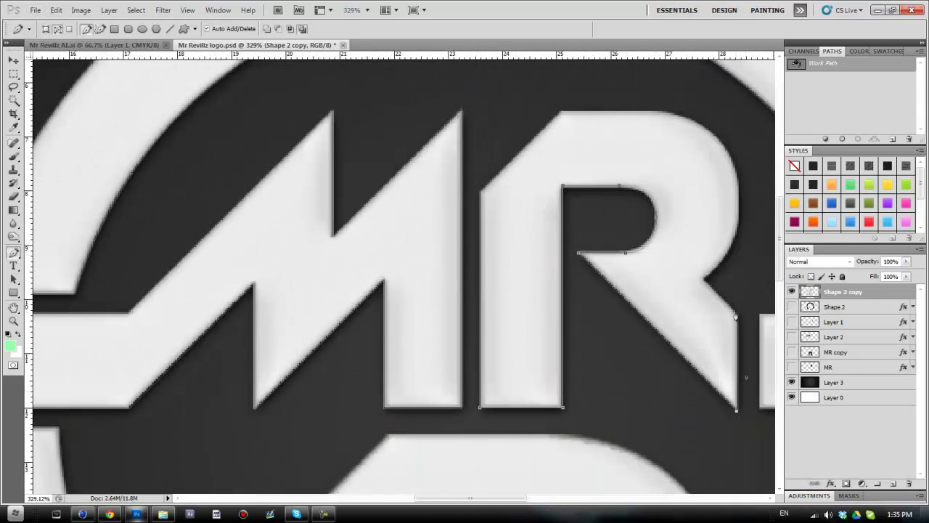
click(702, 279)
click(739, 196)
drag(625, 111, 519, 111)
click(561, 111)
Add anchors at the big R's leg and stem bottoms and ring's lower-left, then finish.
scroll(479, 196, down, 5)
scroll(321, 307, down, 2)
scroll(228, 349, up, 2)
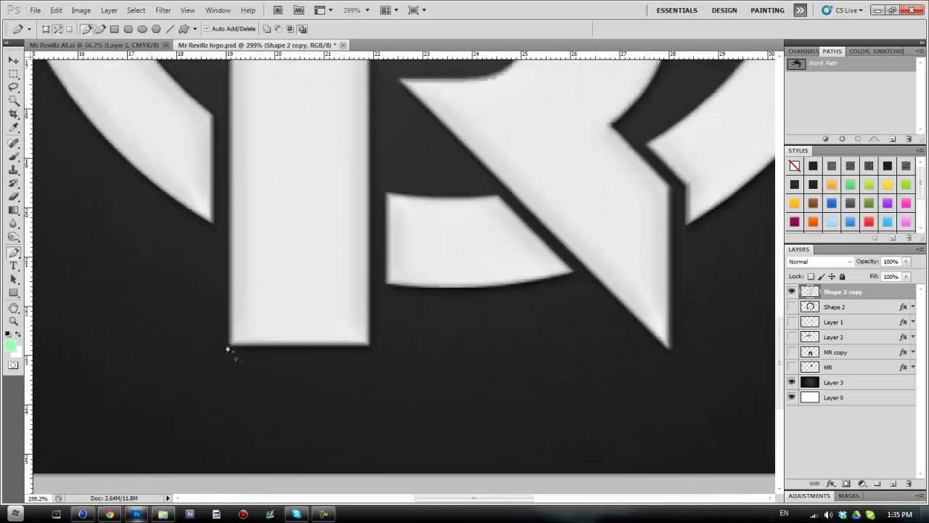
scroll(228, 350, up, 2)
click(533, 265)
click(367, 265)
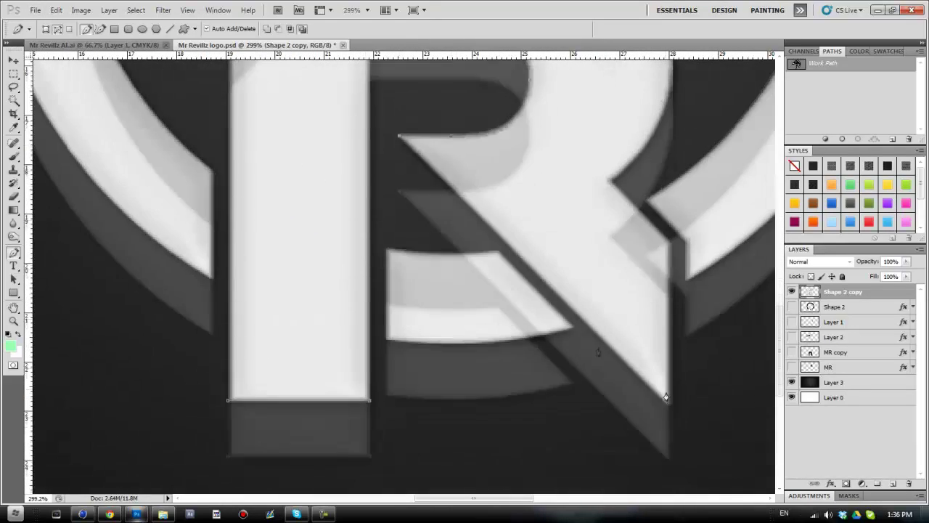
scroll(664, 193, up, 5)
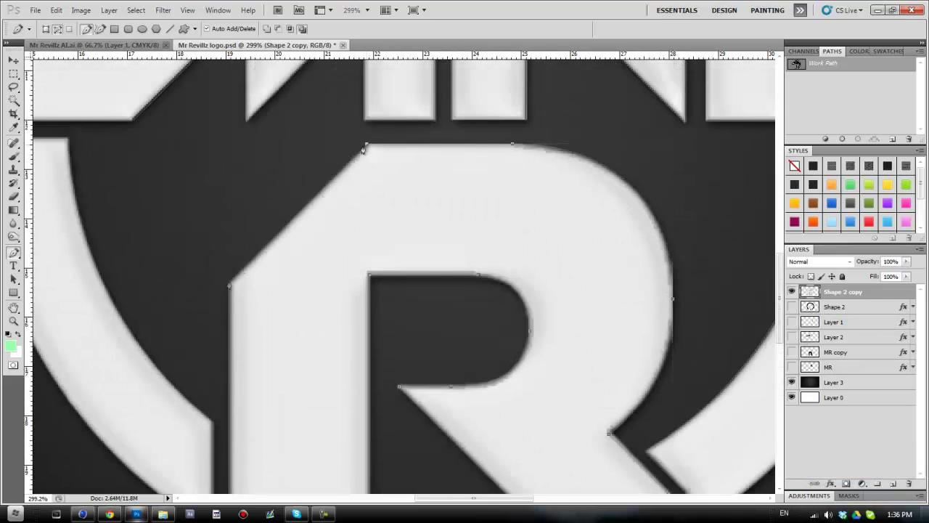
scroll(387, 254, down, 5)
scroll(286, 177, up, 1)
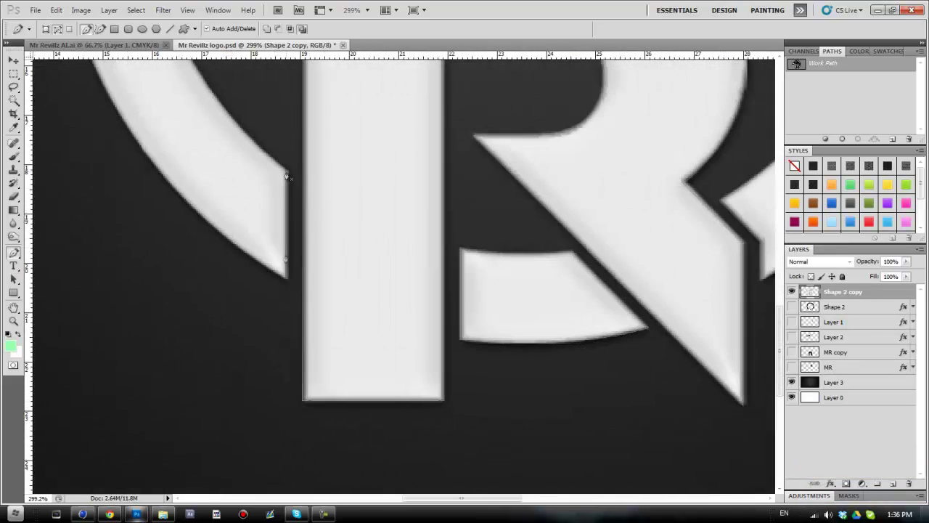
alt+scroll(287, 177, down, 2)
scroll(217, 290, up, 4)
click(153, 326)
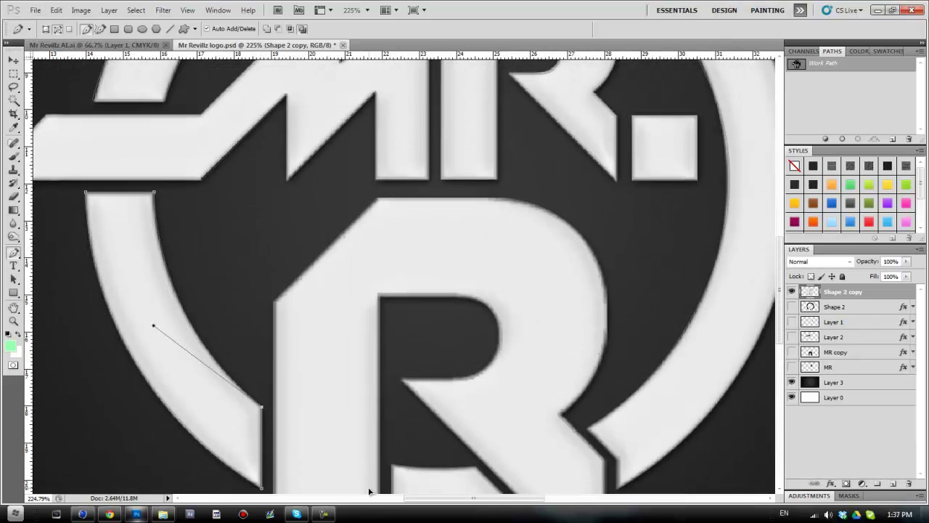
key(Return)
alt+scroll(341, 239, down, 4)
scroll(332, 231, up, 2)
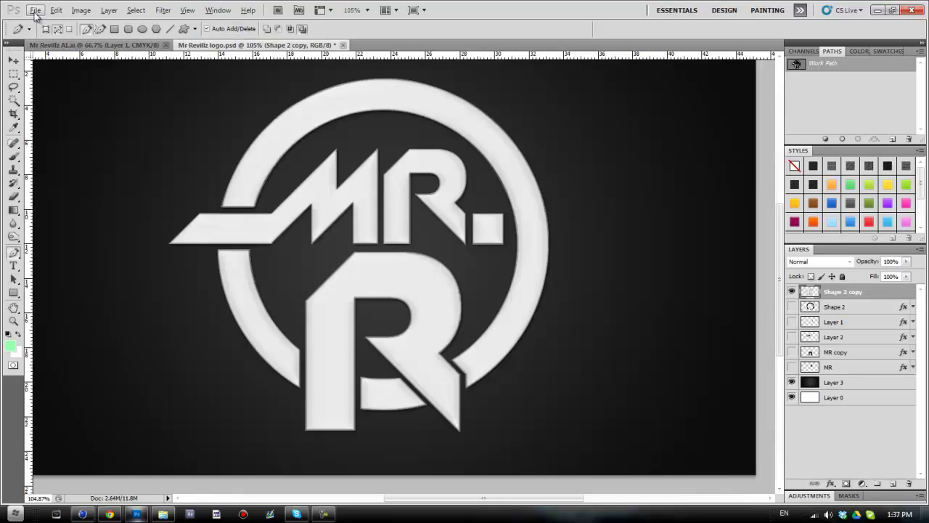
Export the new Work Path via Paths to Illustrator as 'Mr Revillz AI Number 2.ai'.
click(35, 11)
mouse_move(64, 265)
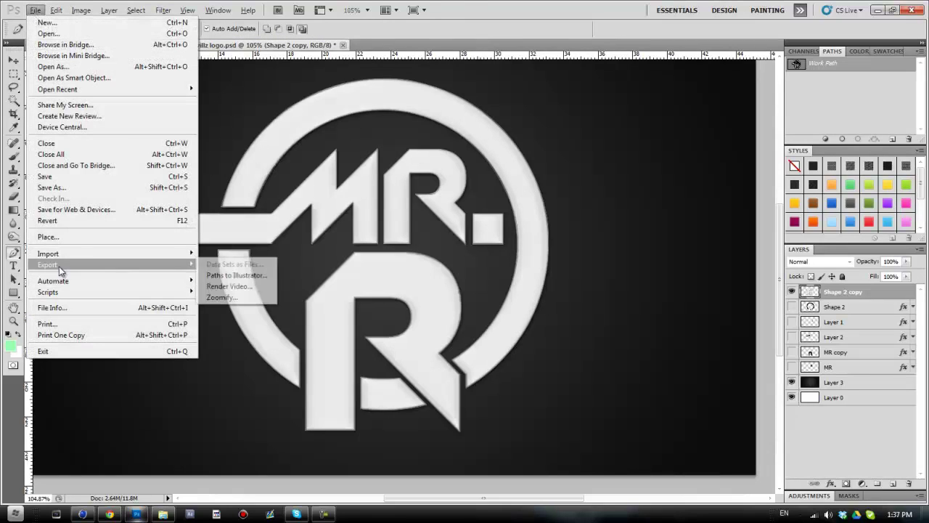
click(216, 276)
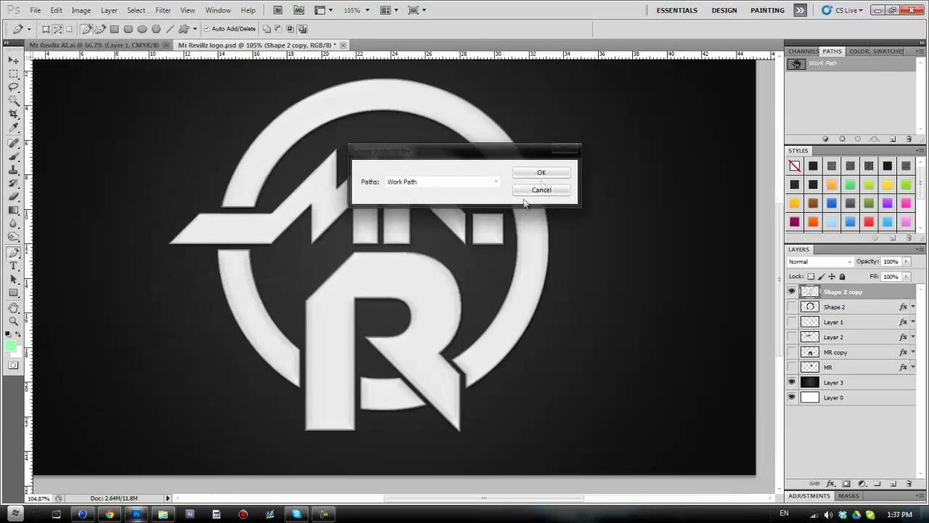
click(559, 173)
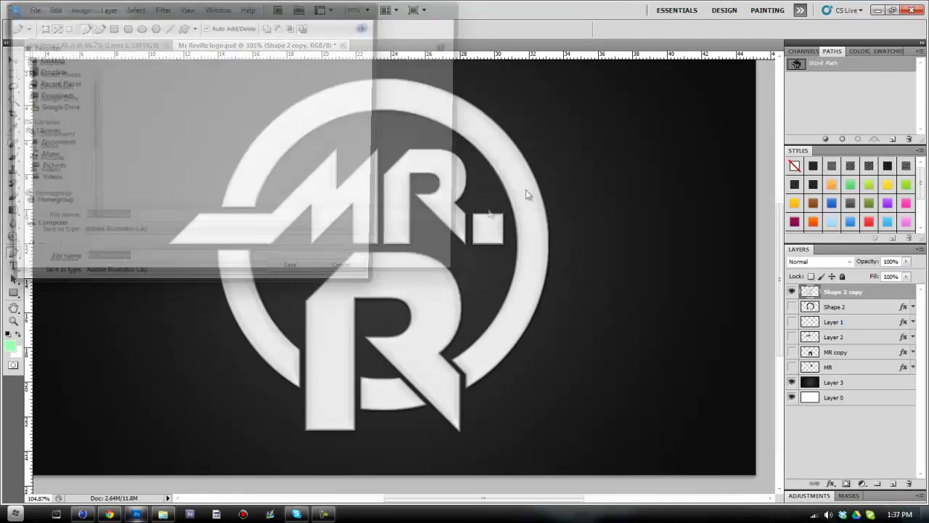
click(205, 218)
key(BackSpace)
key(BackSpace)
key(BackSpace)
key(BackSpace)
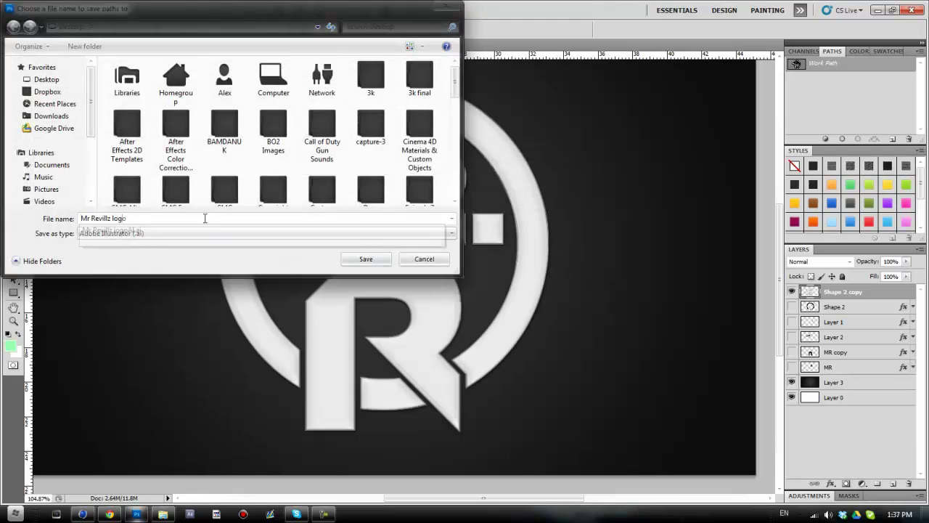
text(AI)
key(Escape)
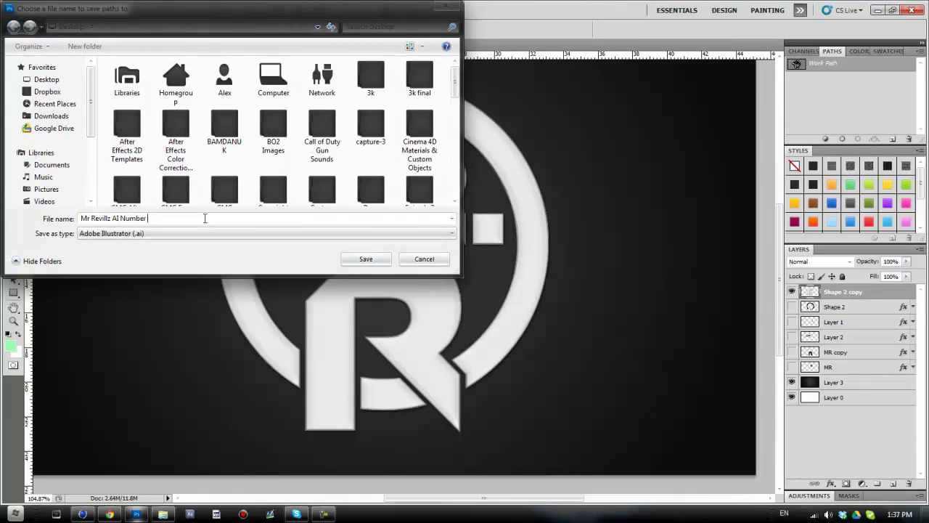
key(Return)
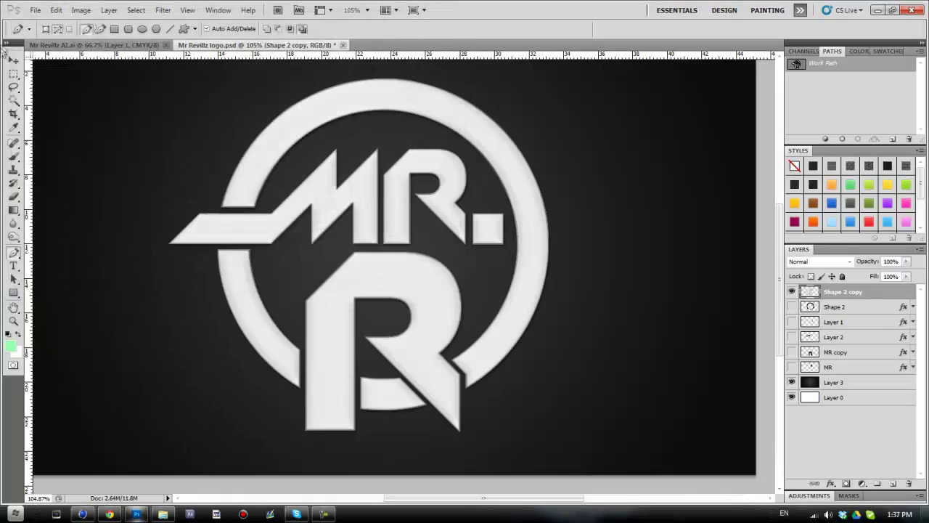
click(14, 61)
Drop Mr Revillz AI Number 2.ai into Cinema 4D, confirm the import, and view the logo frontally.
key(super+d)
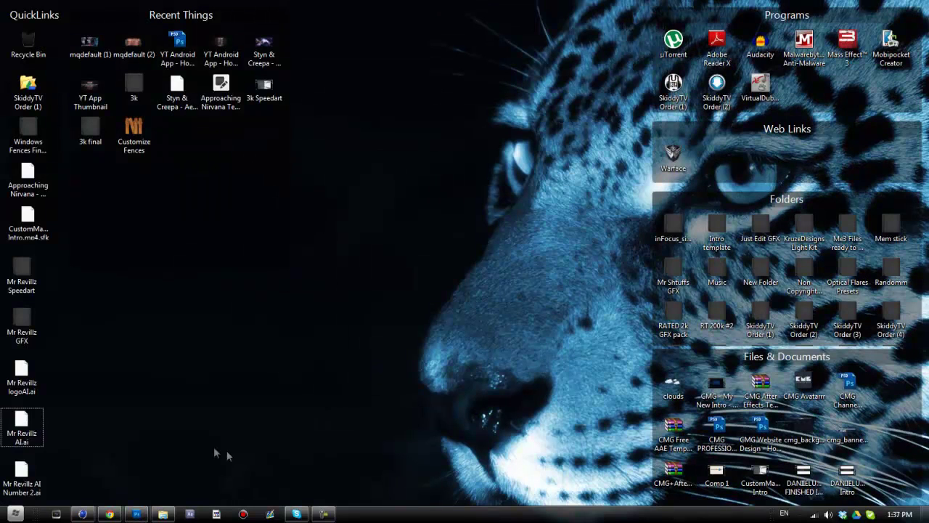
drag(116, 514, 276, 242)
click(256, 345)
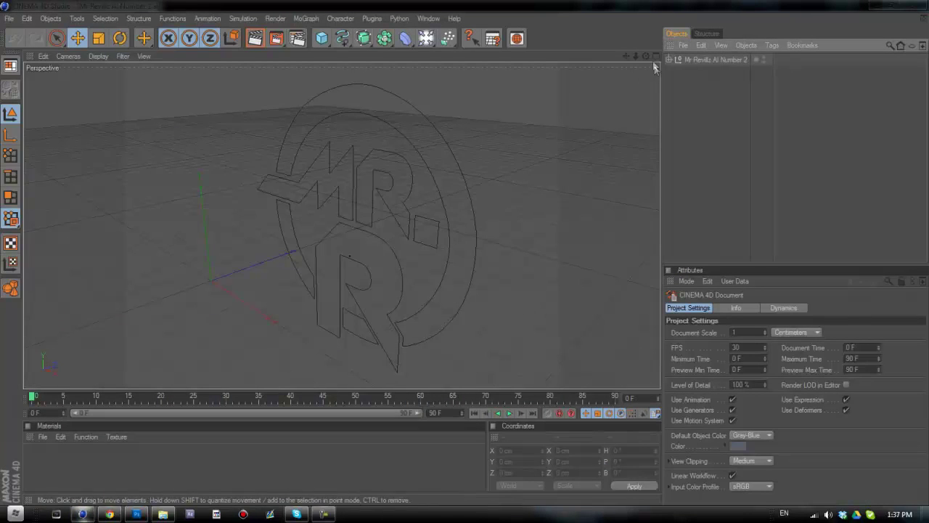
drag(464, 252, 407, 251)
click(715, 59)
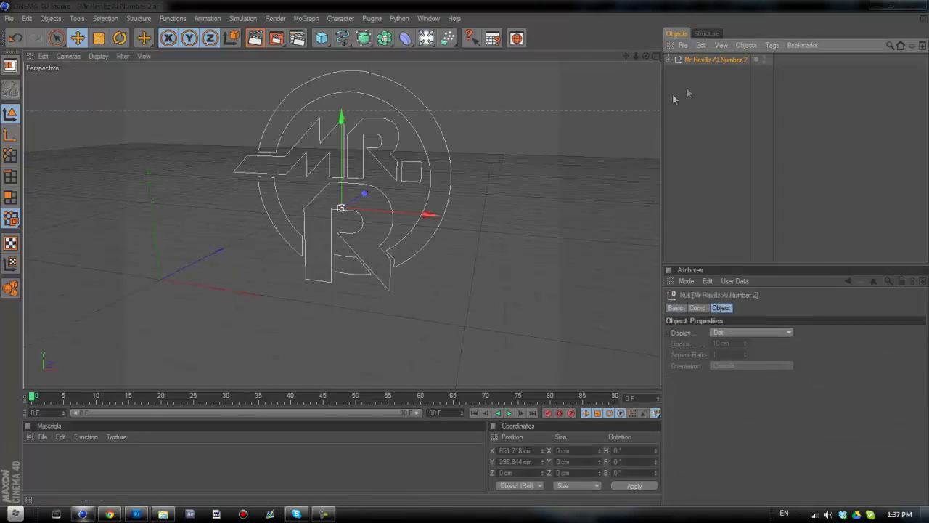
click(9, 18)
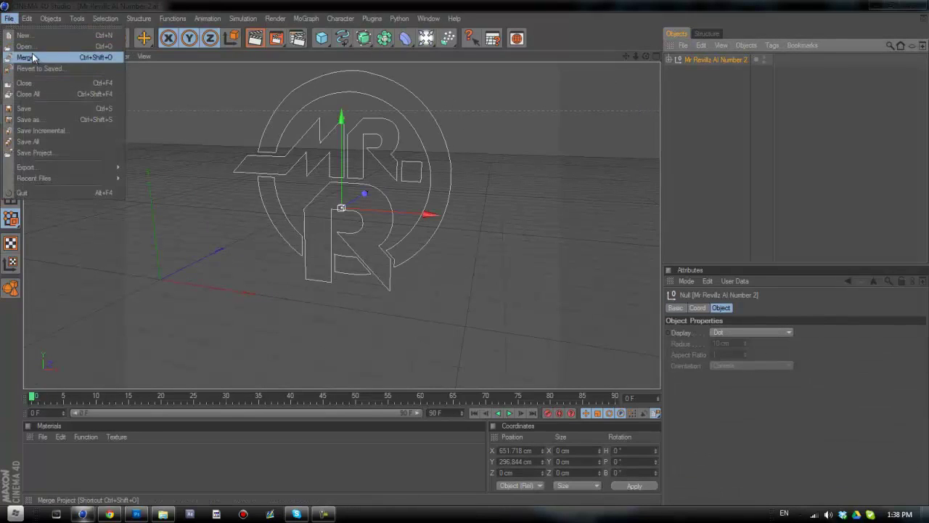
Open the Venom Intro C4D scene file from the Venom Music GFX folder.
click(27, 48)
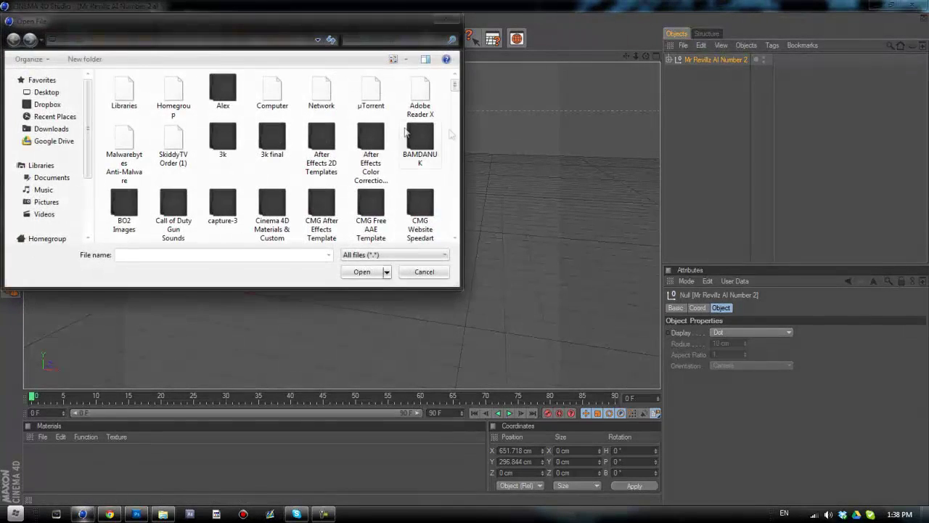
scroll(459, 93, down, 2)
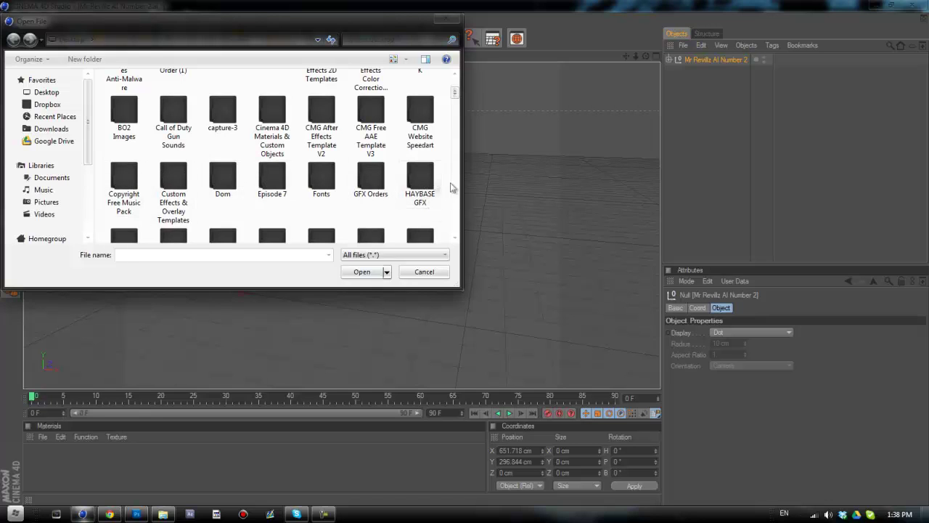
scroll(458, 102, down, 5)
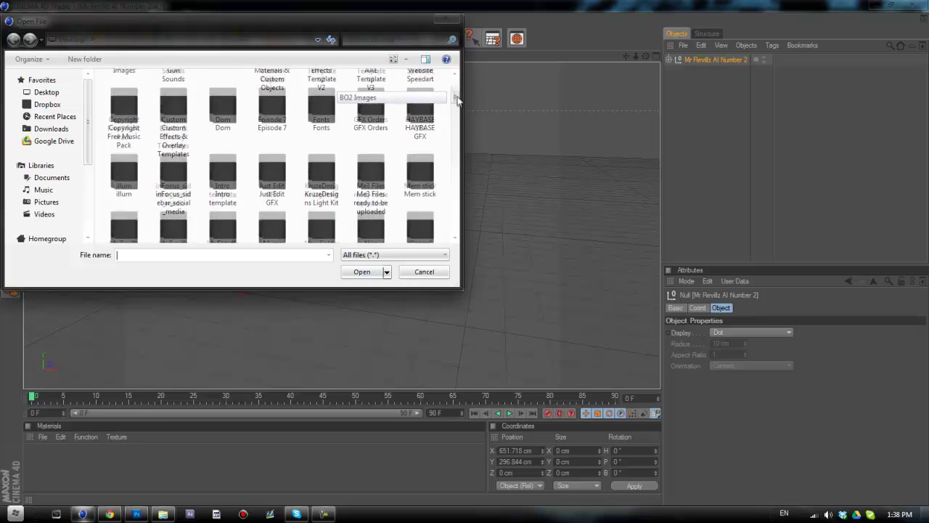
scroll(459, 103, down, 2)
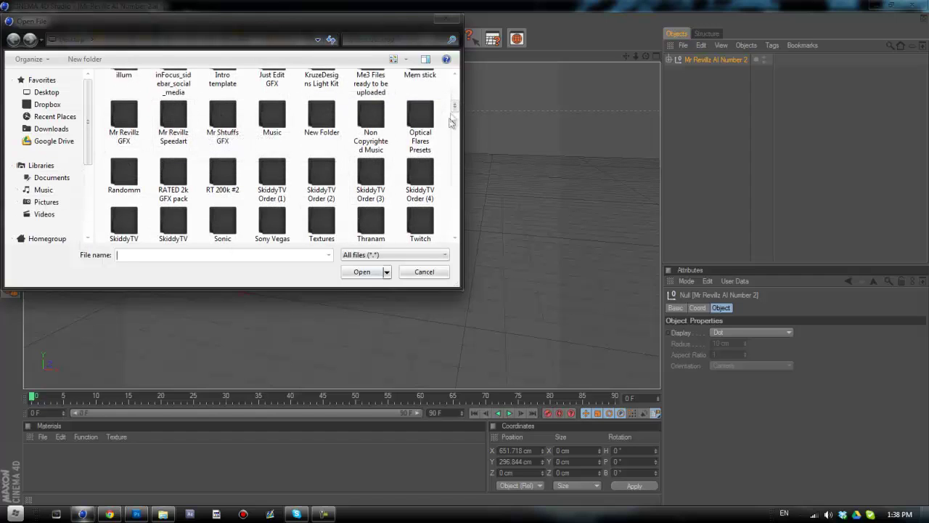
scroll(456, 113, down, 3)
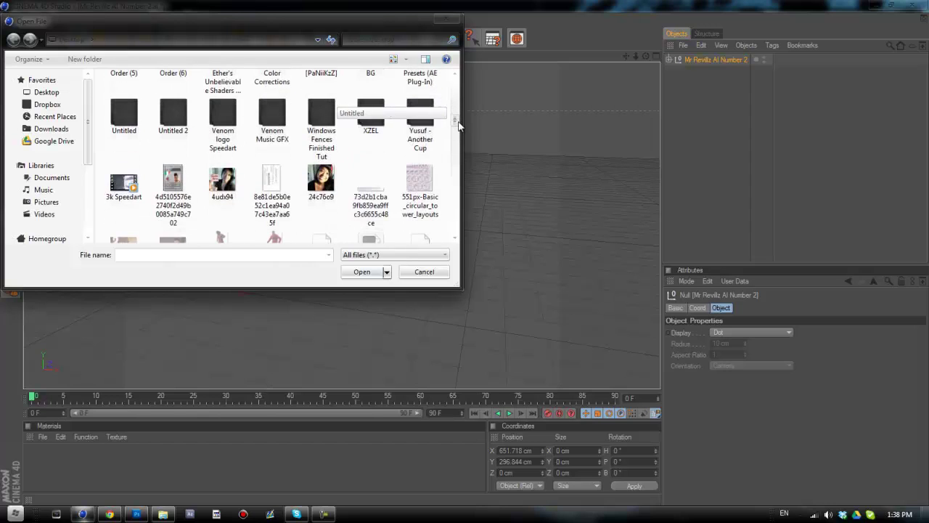
double_click(270, 117)
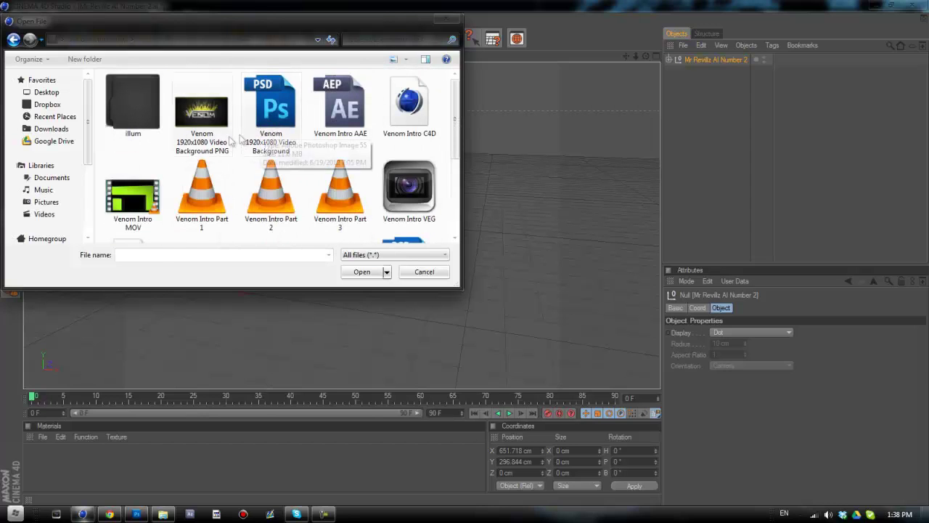
double_click(411, 115)
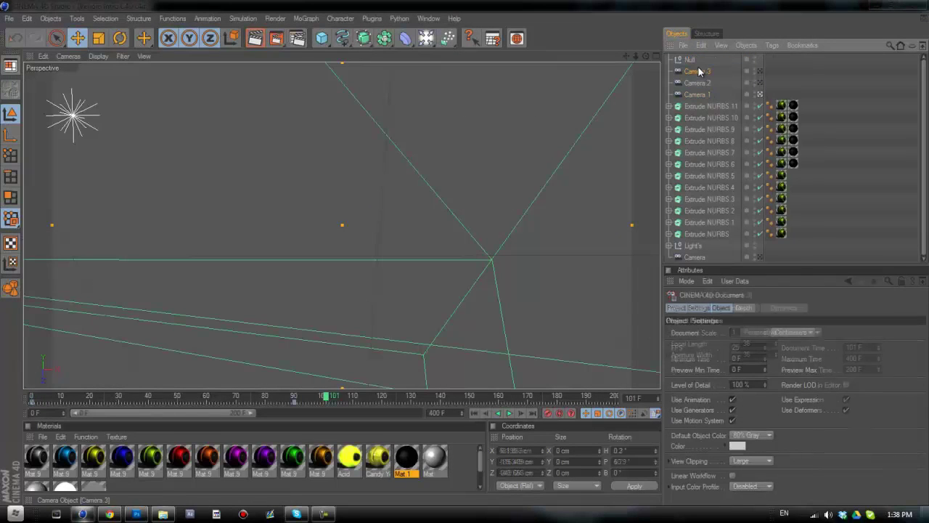
Delete the scene's old logo objects and paste in the Mr Revillz AI Number 2 logo.
shift+click(715, 231)
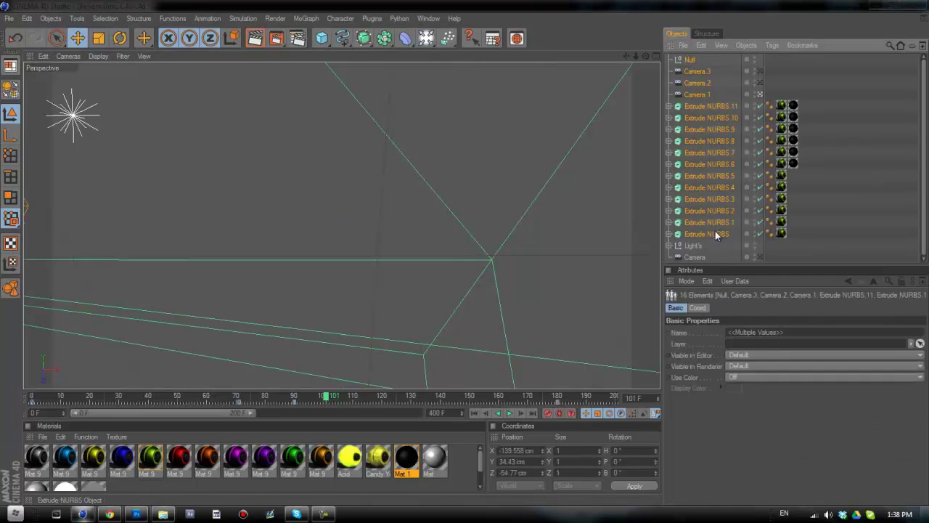
key(Delete)
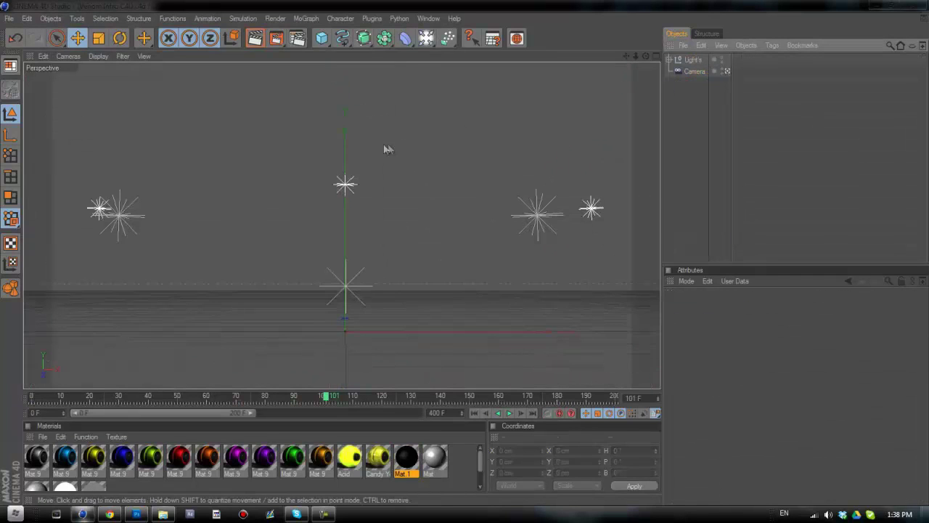
key(ctrl+v)
click(770, 82)
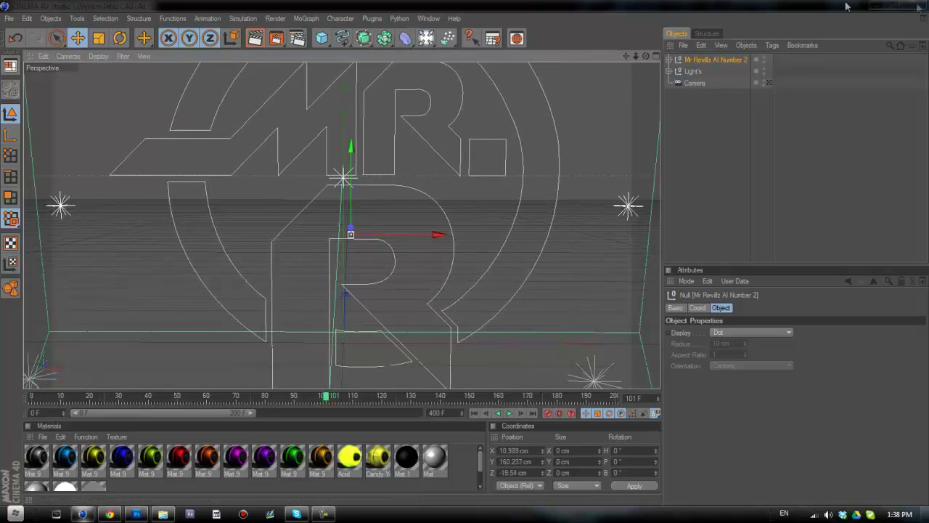
click(769, 82)
Scale the pasted logo down to roughly half size and expand its group to show the paths.
key(t)
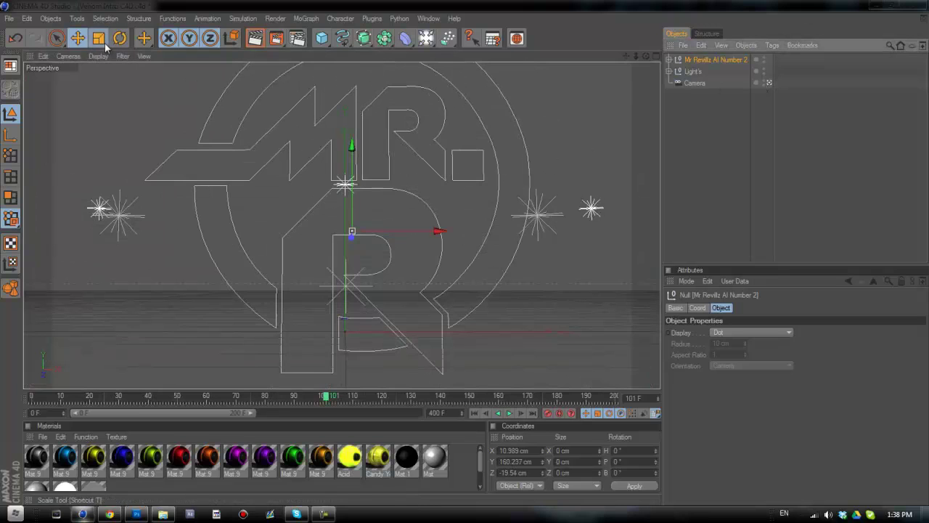
drag(488, 148, 460, 261)
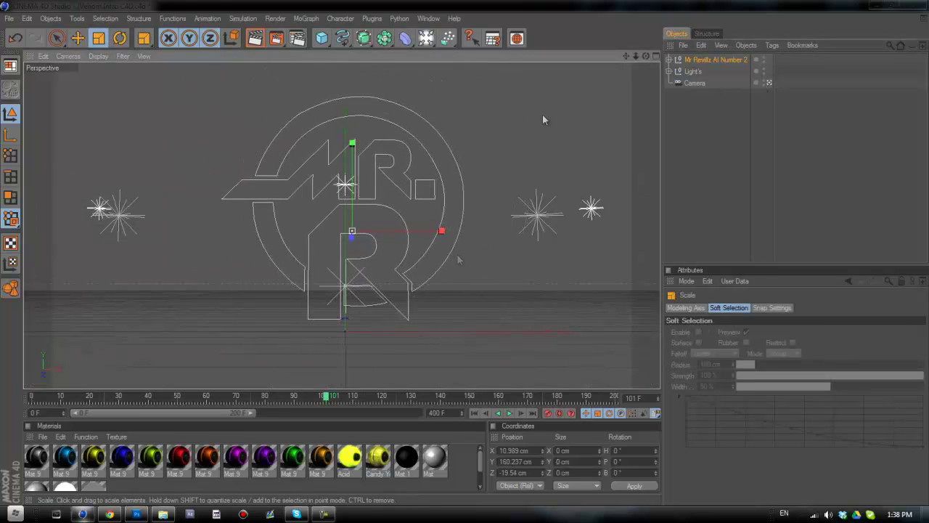
click(77, 37)
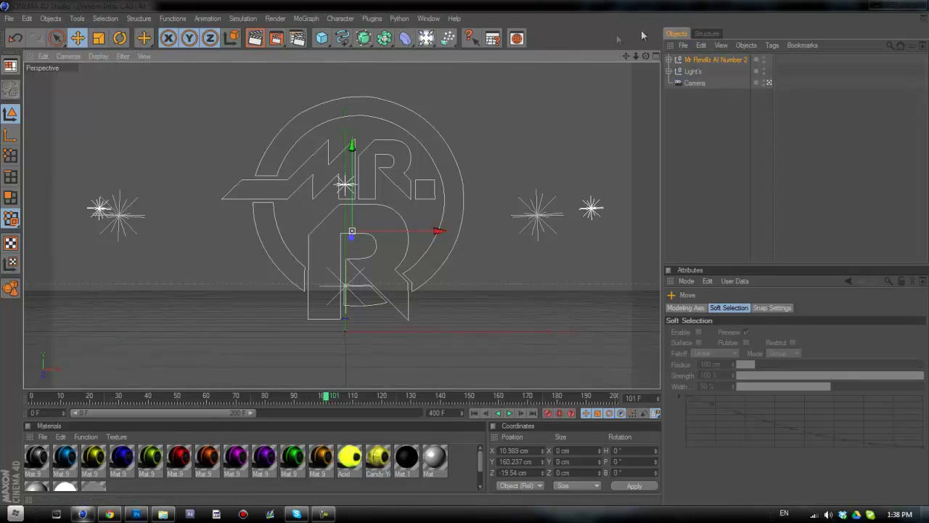
click(677, 59)
Add an Extrude NURBS object and copy it until there are seven.
click(699, 71)
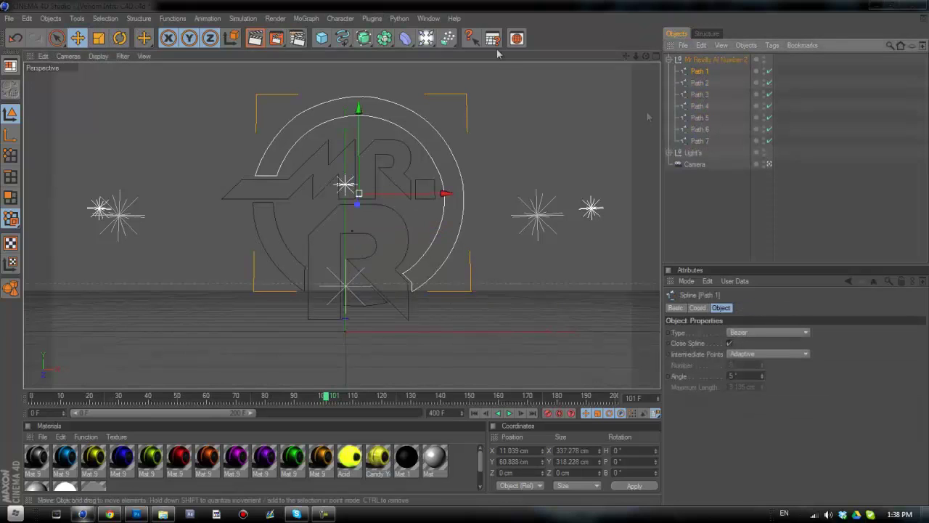
drag(364, 38, 489, 46)
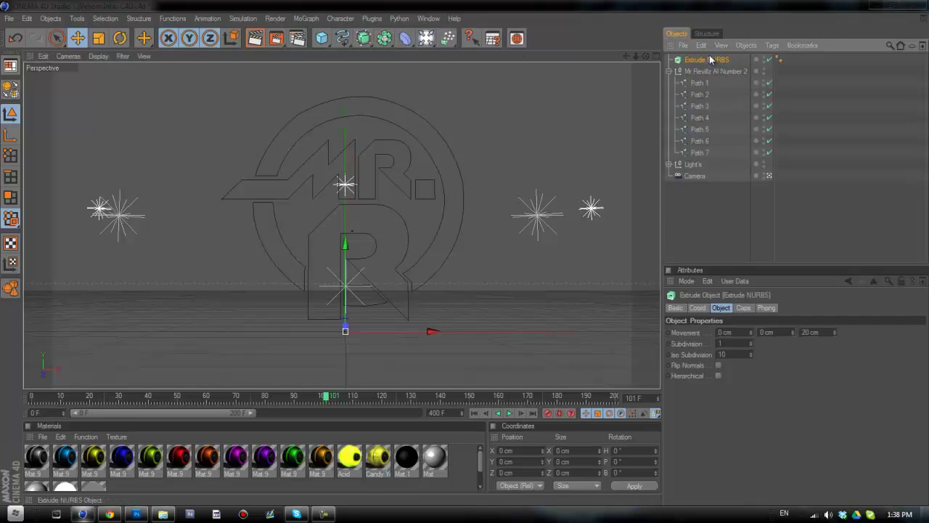
key(ctrl+c)
key(ctrl+v)
key(ctrl+v)
key(ctrl+v)
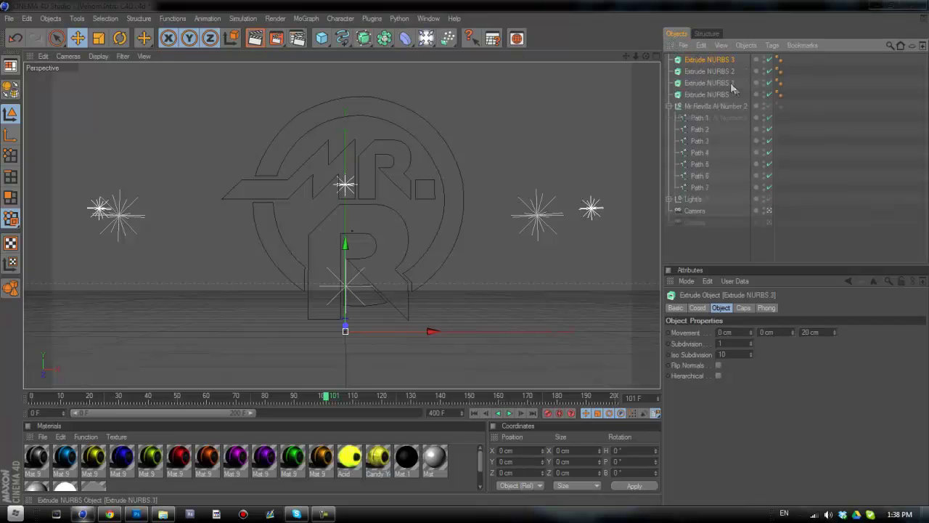
key(ctrl+v)
key(ctrl+v)
key(ctrl+v)
Nest Path 1 through Path 7 each inside its own Extrude NURBS object.
click(700, 154)
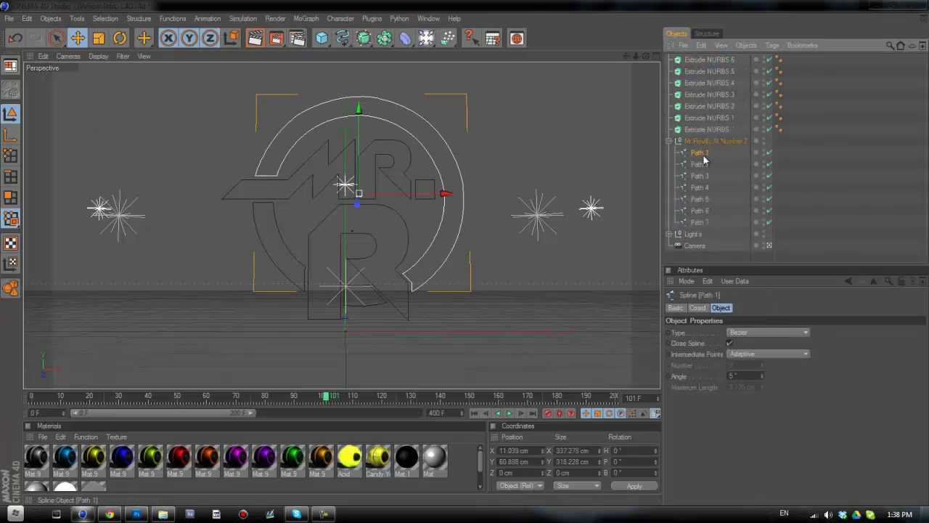
drag(701, 135, 703, 131)
drag(705, 166, 707, 119)
drag(704, 177, 719, 107)
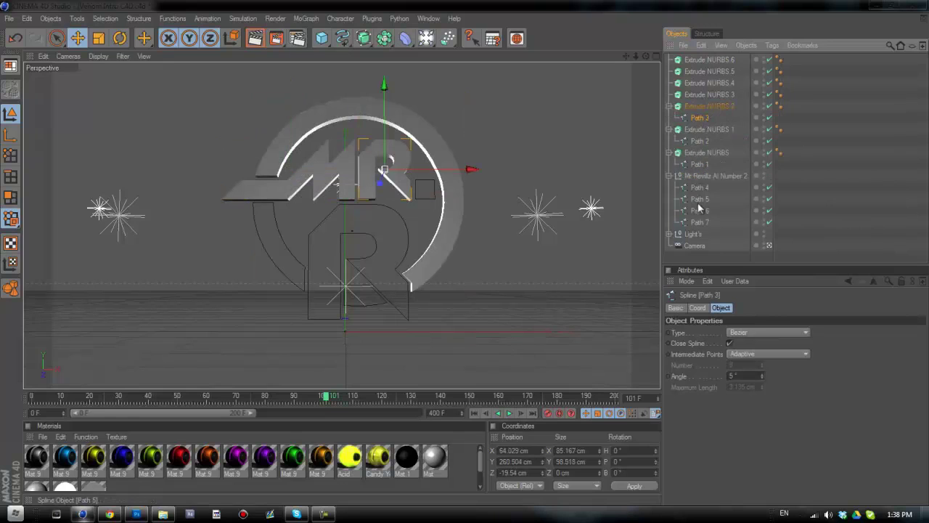
drag(699, 187, 726, 96)
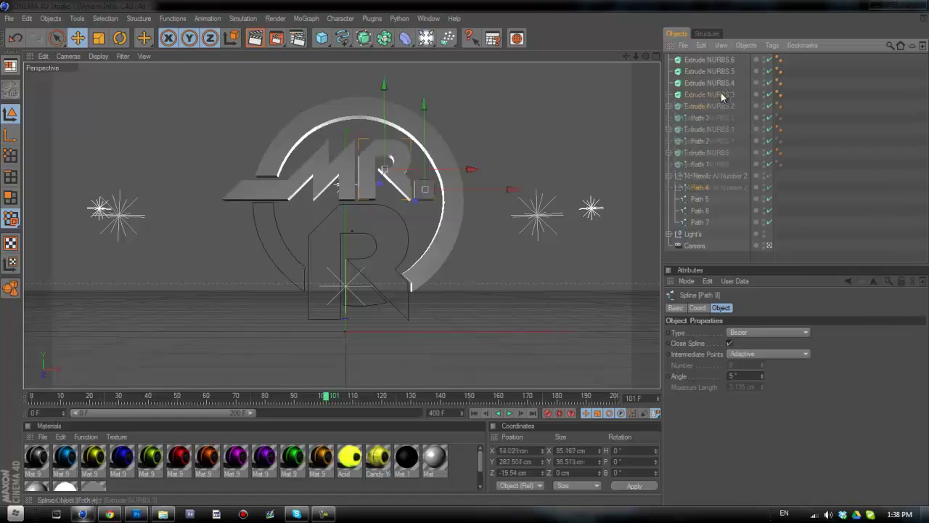
drag(702, 200, 718, 85)
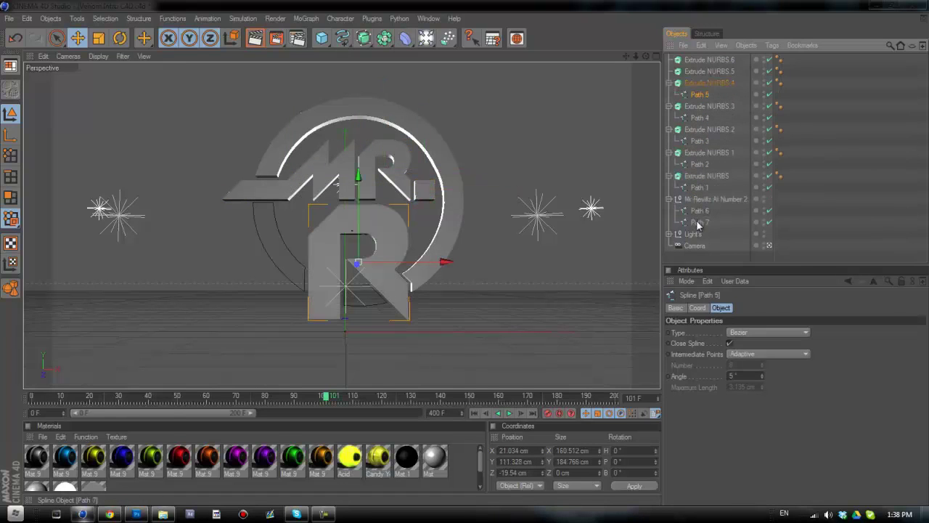
drag(699, 217, 708, 73)
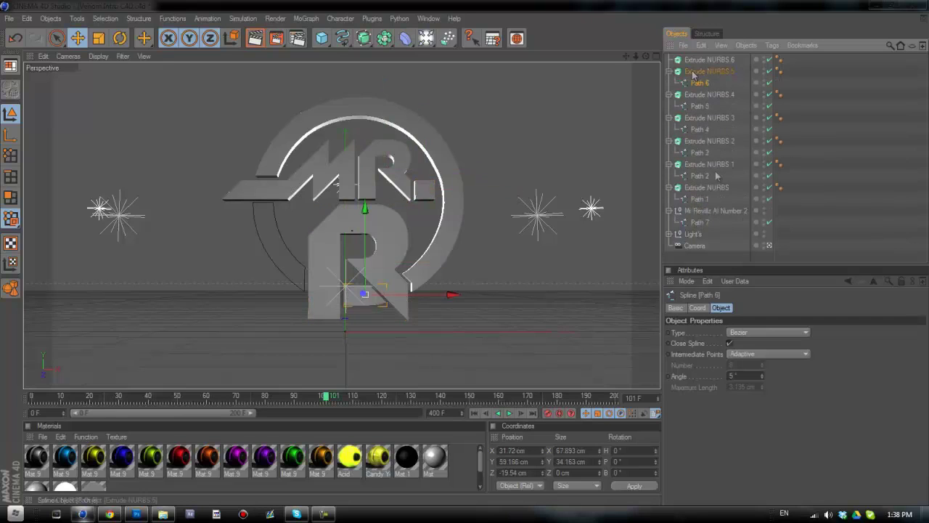
drag(704, 227, 700, 63)
click(709, 61)
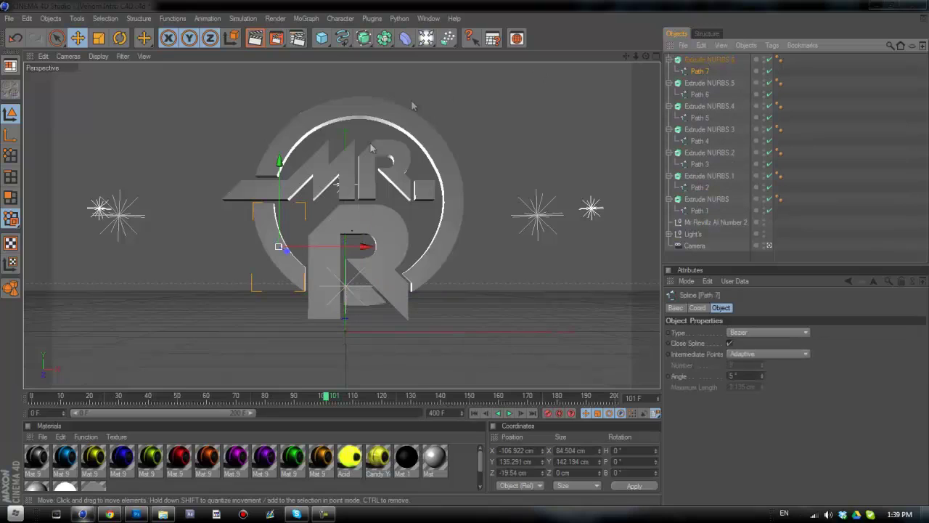
Collapse all seven Extrude NURBS objects in the Object Manager.
click(668, 59)
click(668, 72)
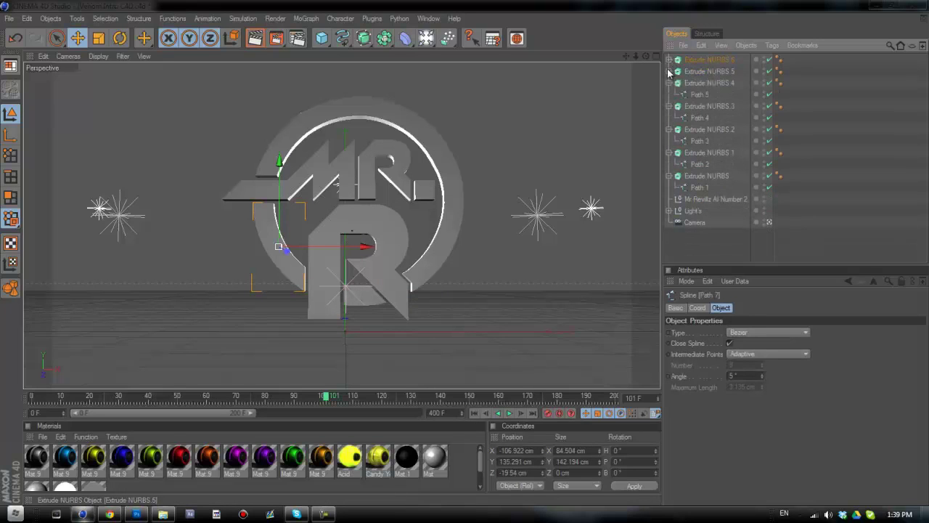
click(669, 82)
click(668, 94)
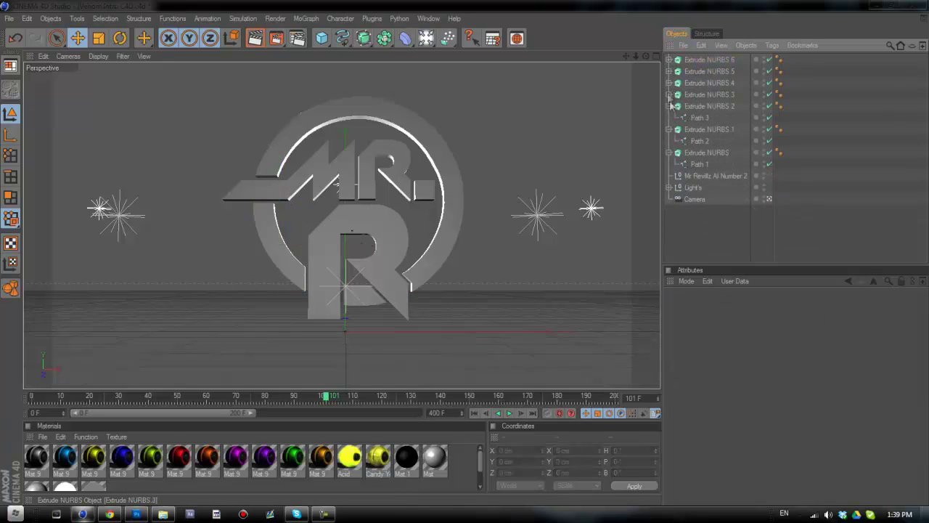
click(669, 106)
click(668, 117)
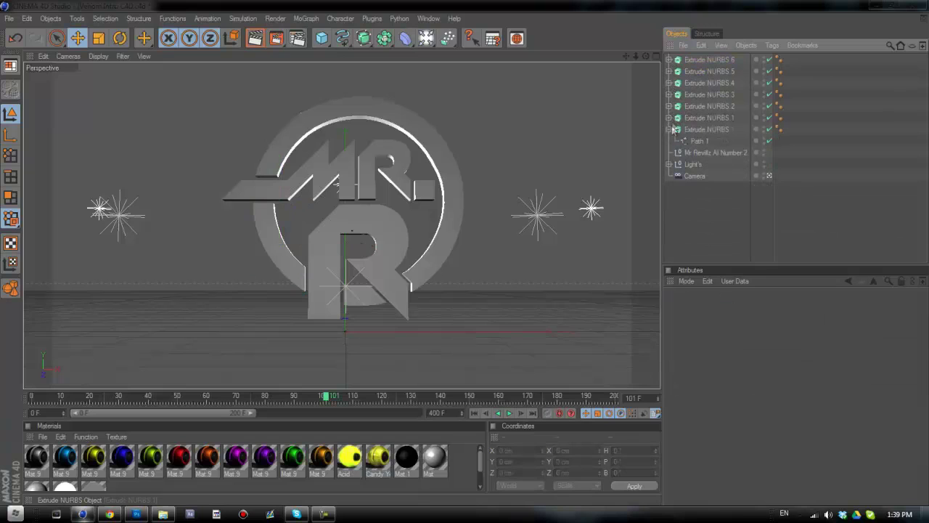
click(668, 129)
Select all seven Extrude NURBS, set their Movement Z depth to 95 cm, and render the viewport.
click(696, 66)
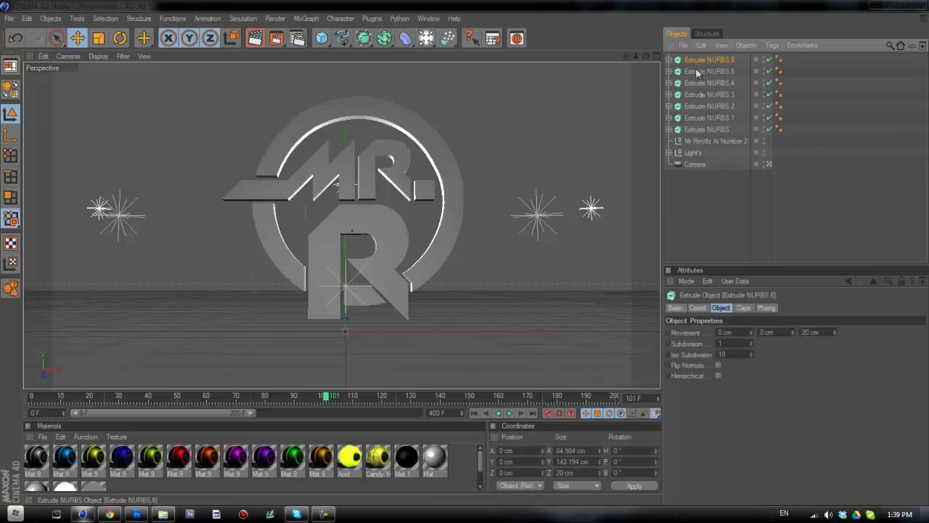
shift+click(708, 119)
shift+click(708, 129)
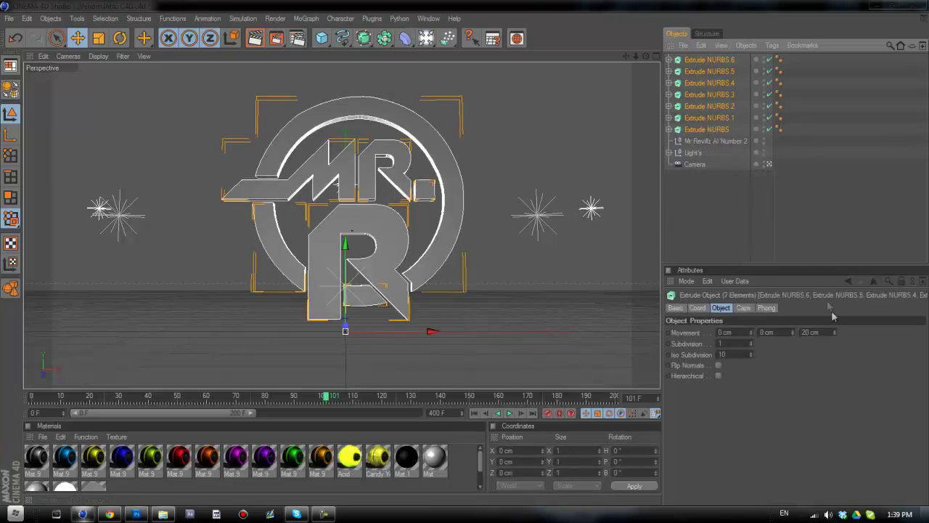
drag(835, 332, 835, 332)
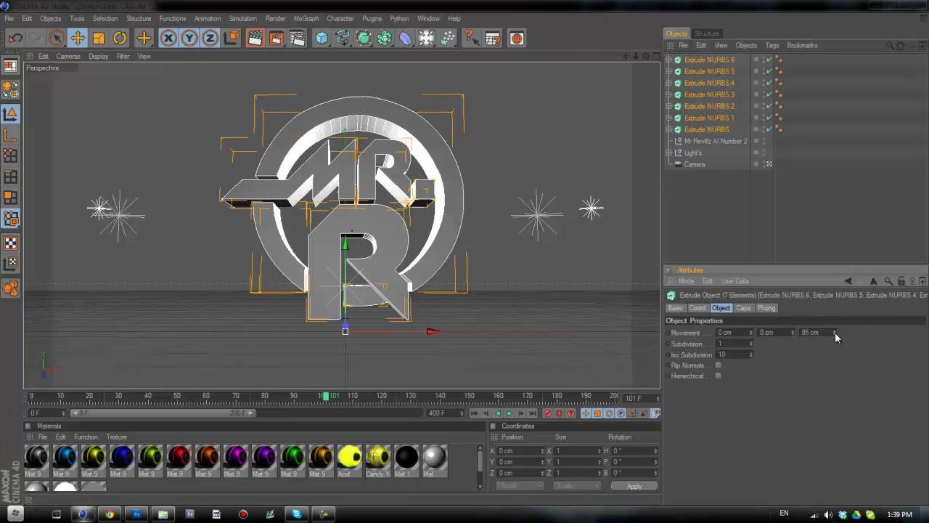
key(ctrl+r)
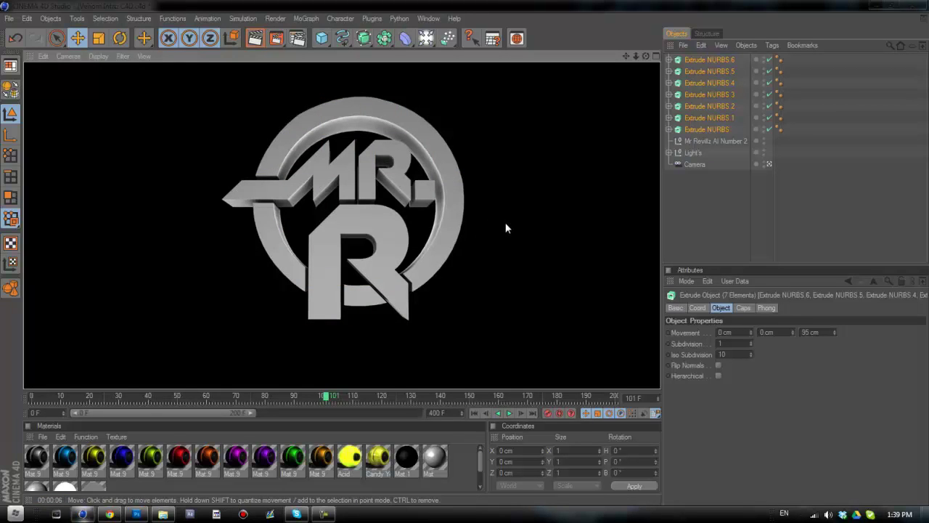
Deselect everything to clear the viewport render of the extruded MR. R logo.
click(723, 210)
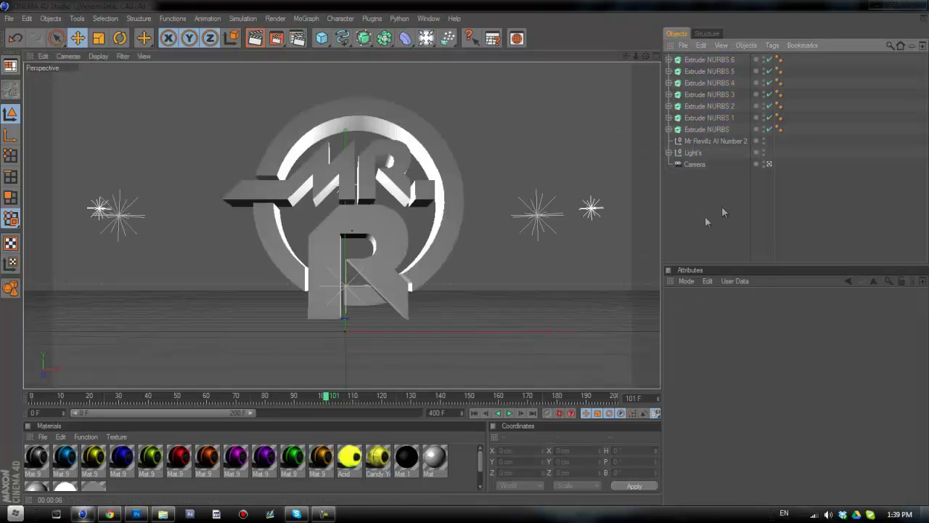